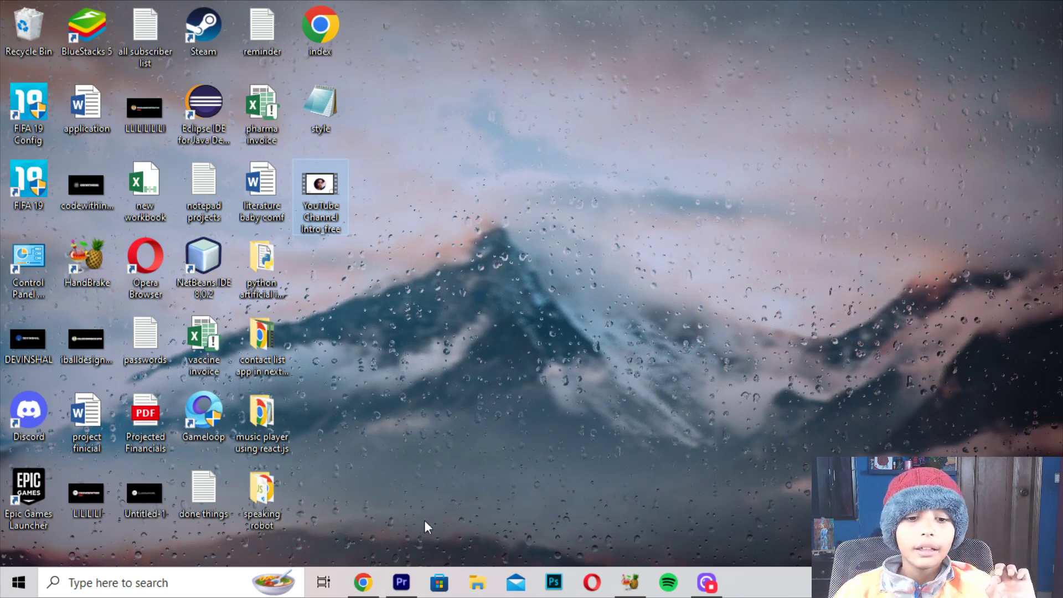
# Bring Chrome back up and load the Google home page in a new tab.
pyautogui.moveTo(362, 579)
pyautogui.click(382, 509)
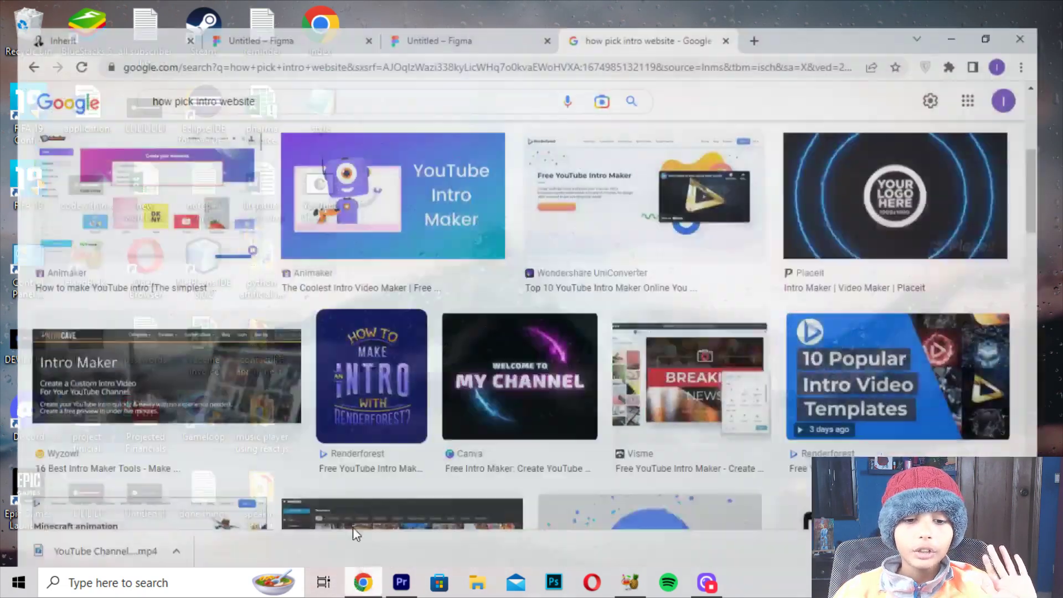
pyautogui.hotkey('ctrl', 't')
pyautogui.write('google.com')
pyautogui.press('Return')
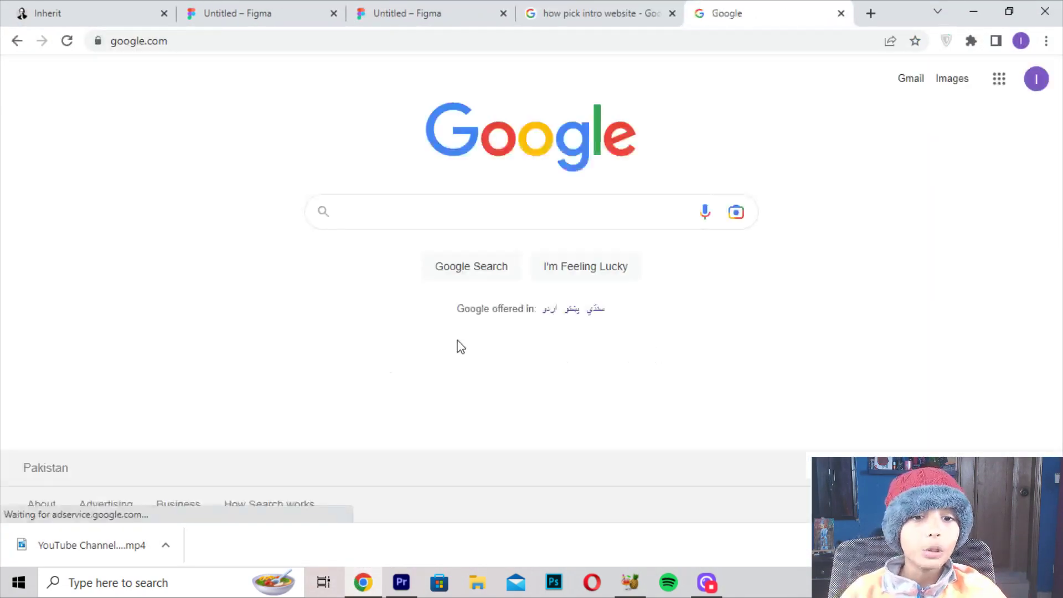
# Search 'handbrake download' and open the official handbrake.fr downloads page.
pyautogui.write('handbrake free download')
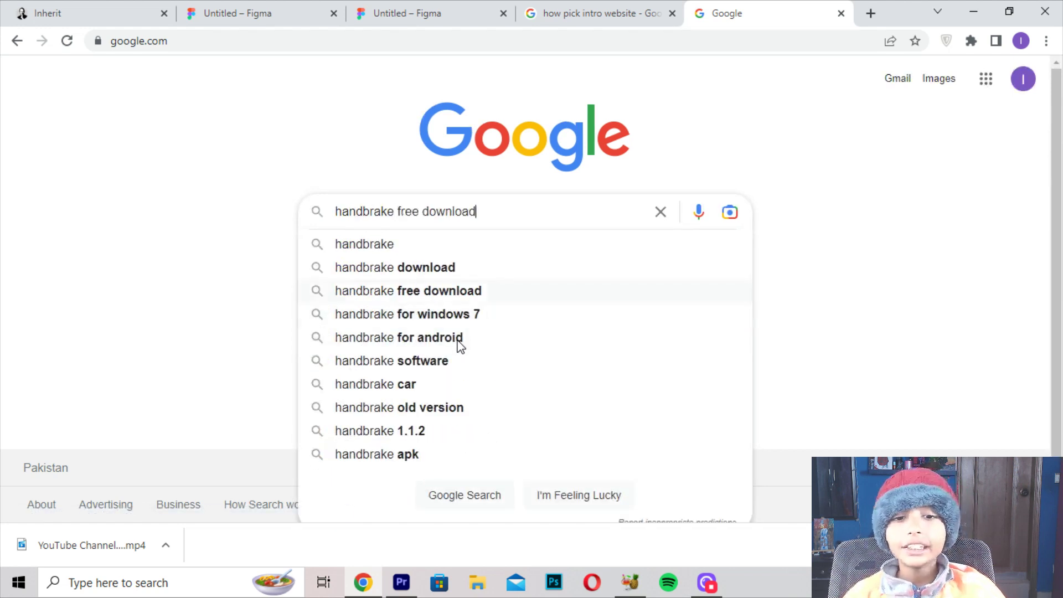
pyautogui.press('Up')
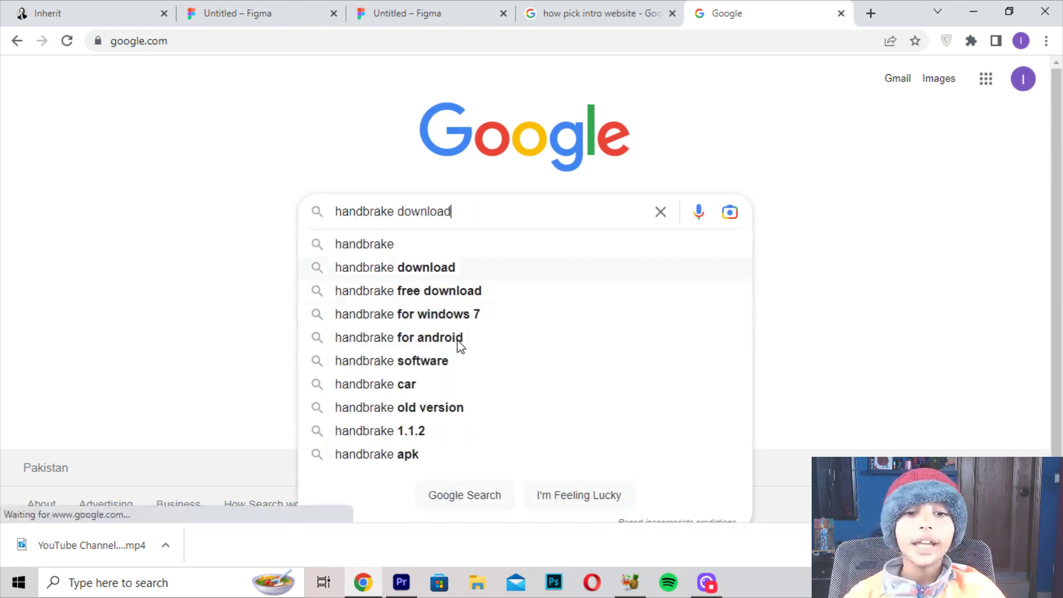
pyautogui.press('Return')
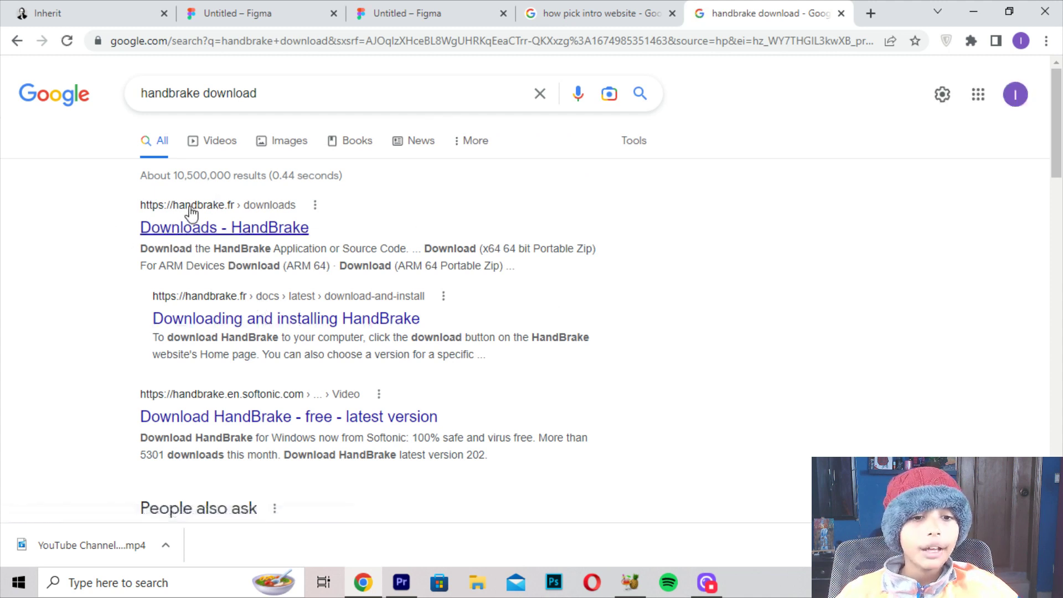
pyautogui.click(147, 206)
pyautogui.click(219, 229)
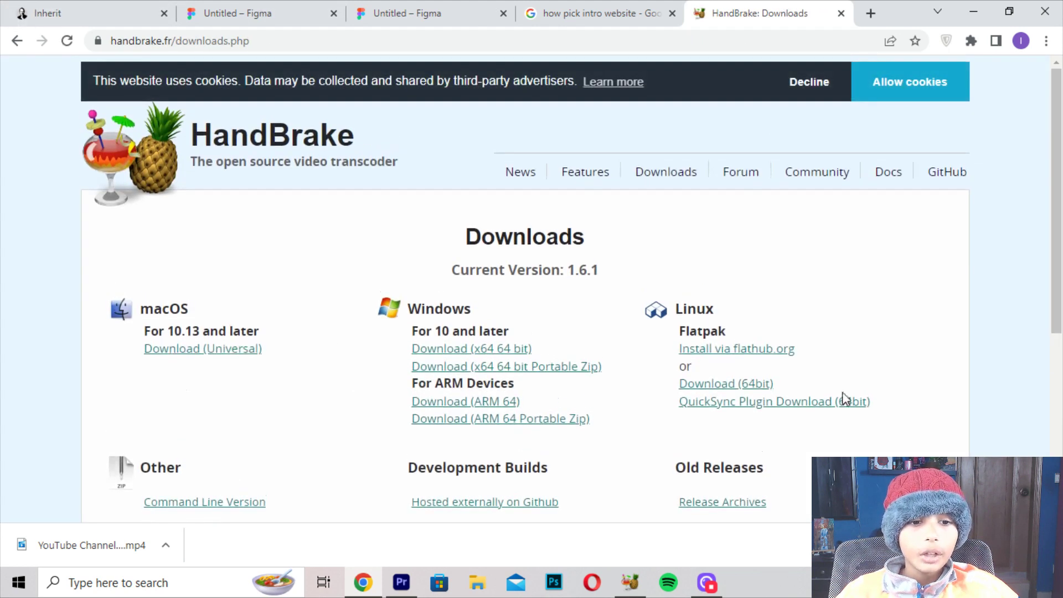
# Start the Windows x64 installer download, cancel it, and close the tab.
pyautogui.scroll(-5, 603, 284)
pyautogui.scroll(3, 434, 125)
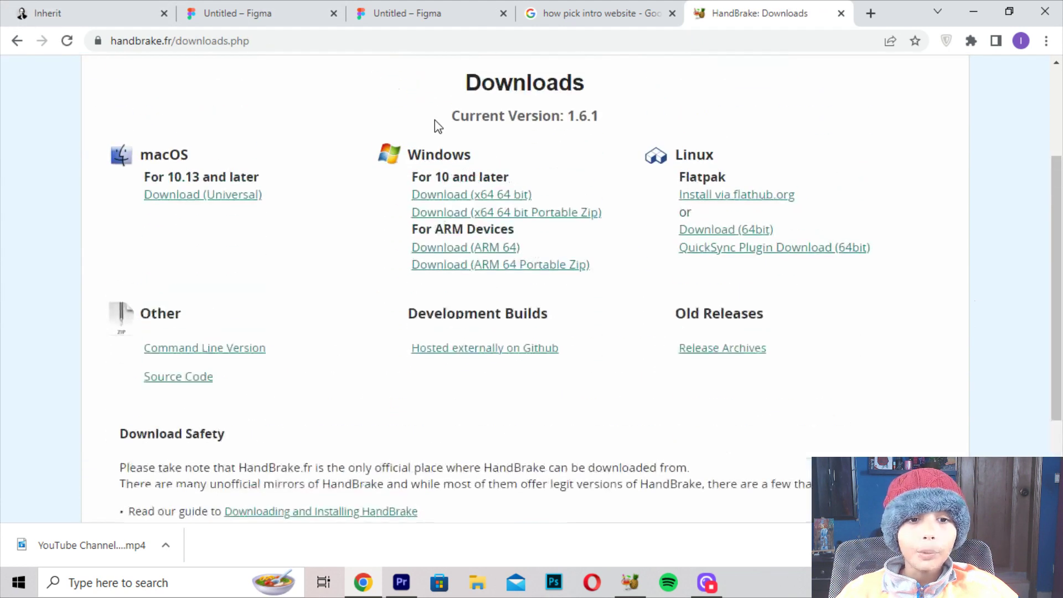
pyautogui.click(454, 197)
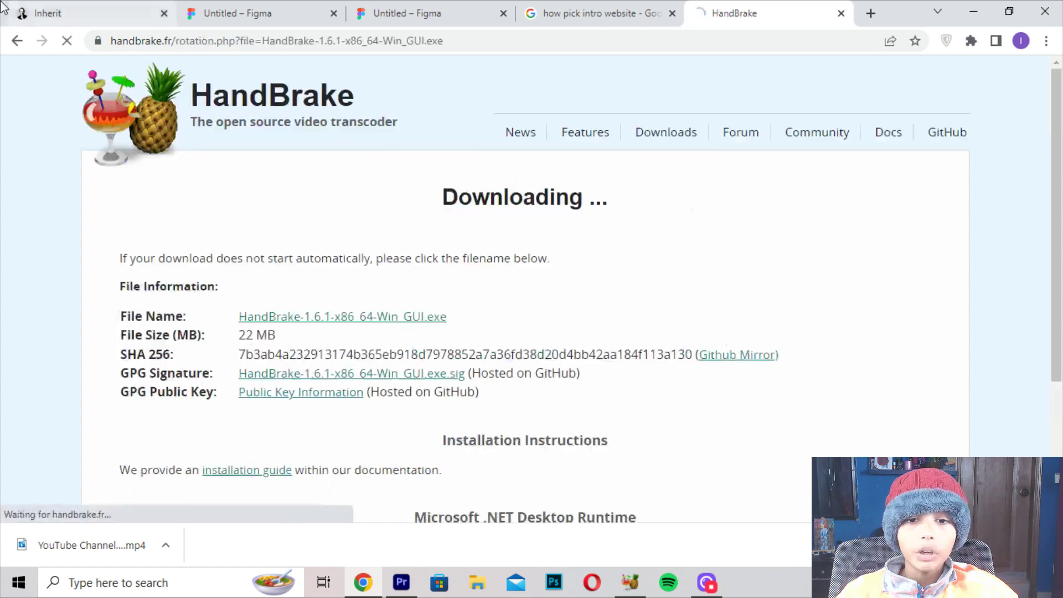
pyautogui.scroll(-3, 281, 189)
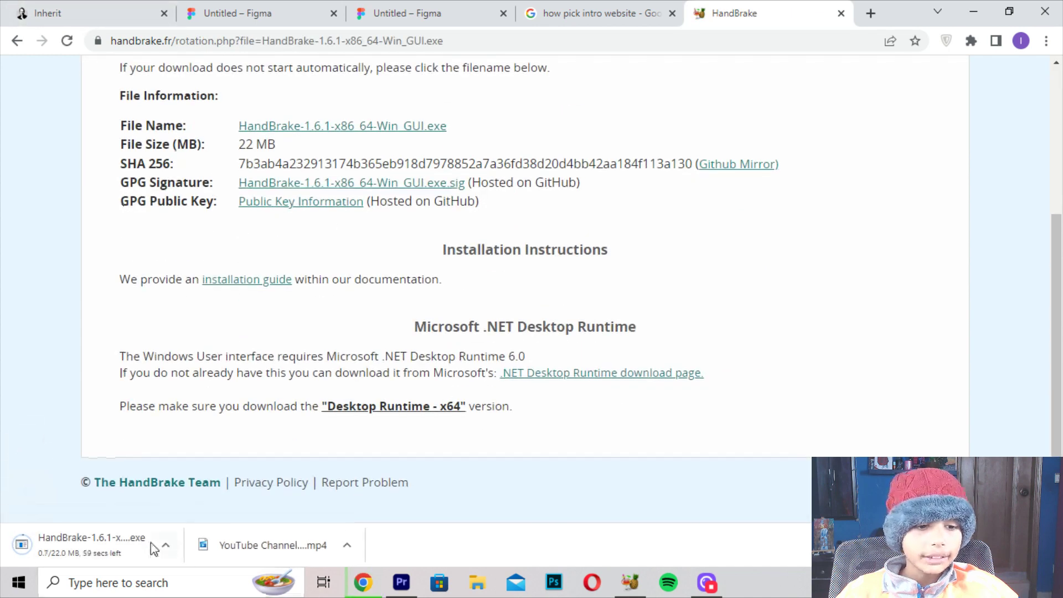
pyautogui.click(165, 545)
pyautogui.click(195, 520)
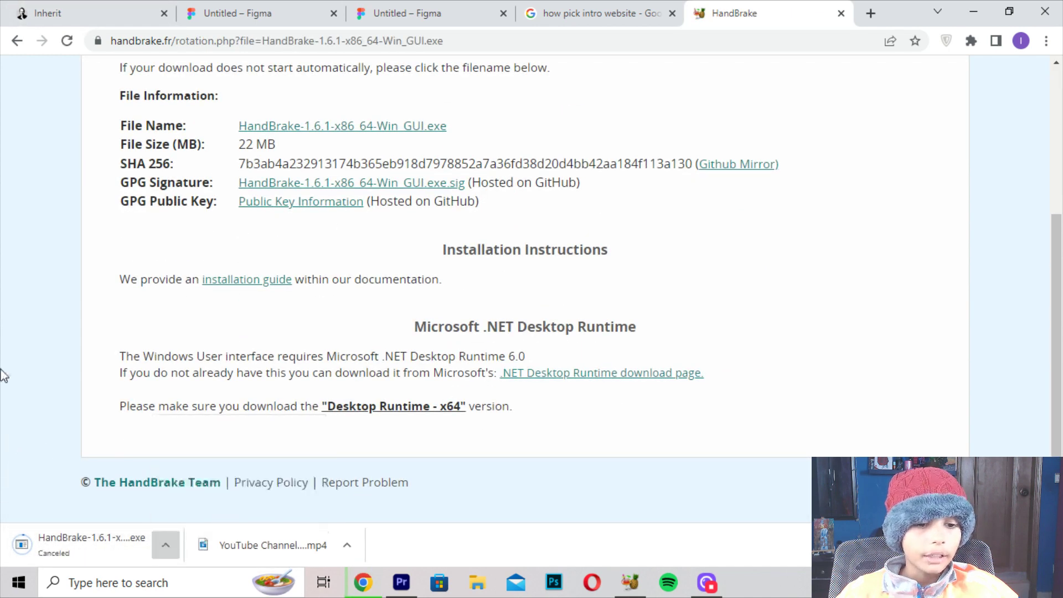
pyautogui.click(841, 12)
# Launch HandBrake maximized from its desktop shortcut and preview the YouTube Channel Intro video.
pyautogui.click(973, 11)
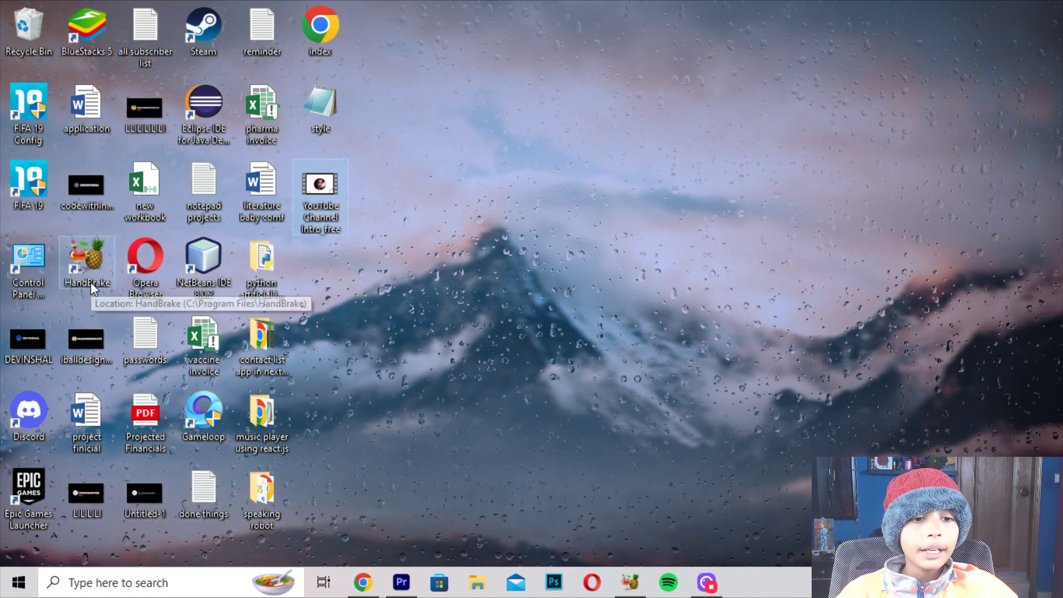
pyautogui.doubleClick(89, 265)
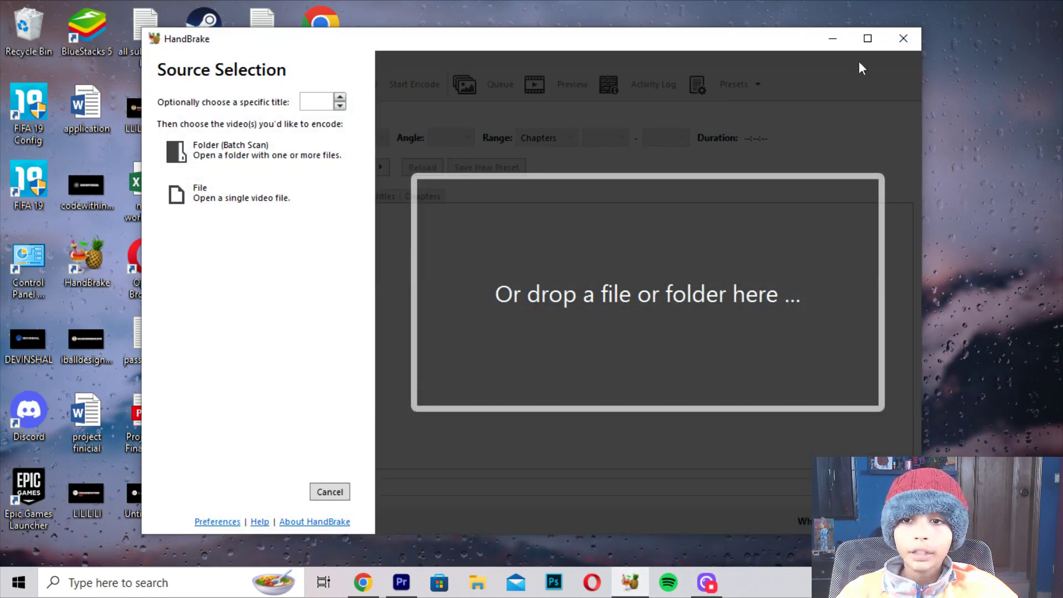
pyautogui.click(868, 39)
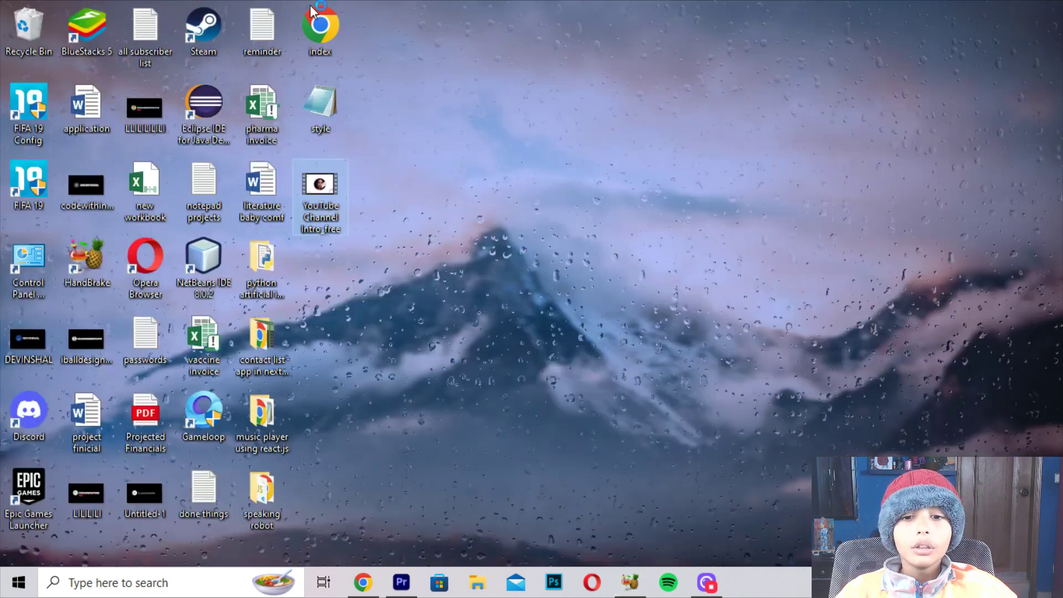
pyautogui.doubleClick(330, 218)
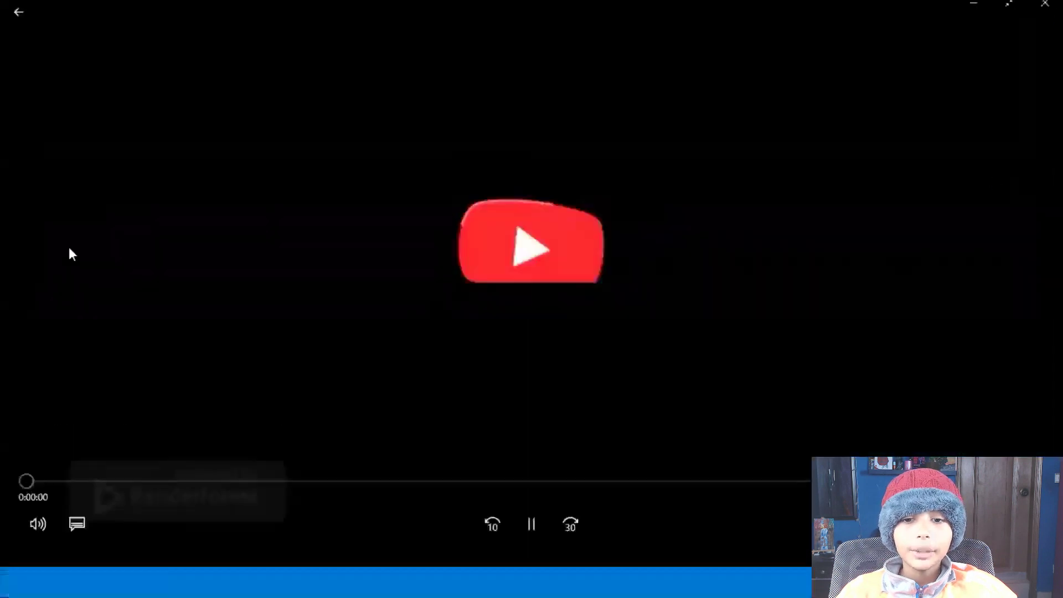
pyautogui.click(1046, 12)
# Drop YouTube Channel Intro_free onto HandBrake as source and step through its preview frames.
pyautogui.moveTo(320, 188)
pyautogui.mouseDown()
pyautogui.moveTo(630, 571)
pyautogui.moveTo(638, 528)
pyautogui.mouseUp()
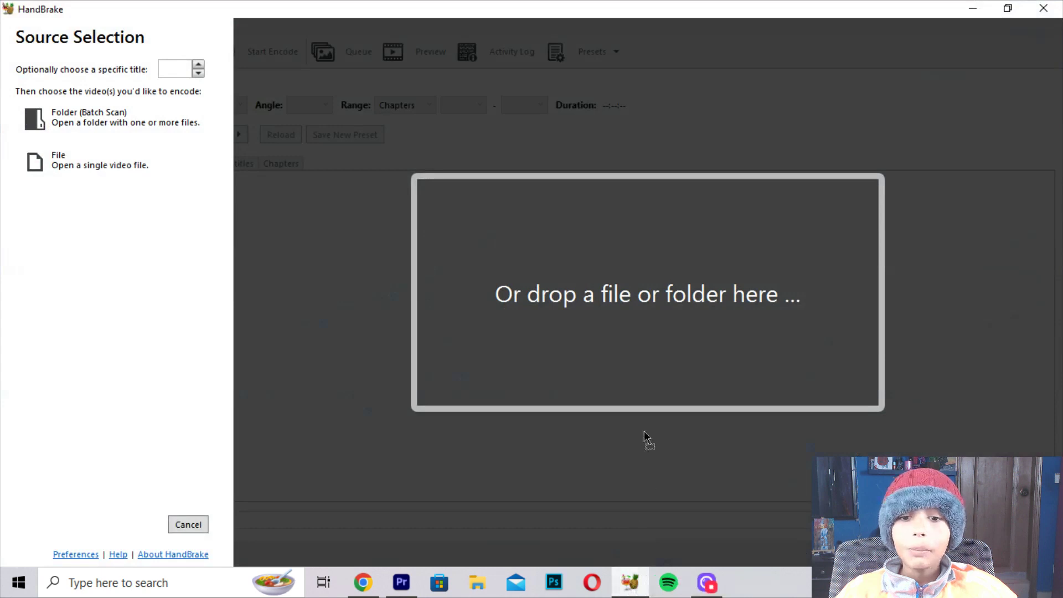
pyautogui.moveTo(644, 433); pyautogui.dragTo(644, 432)
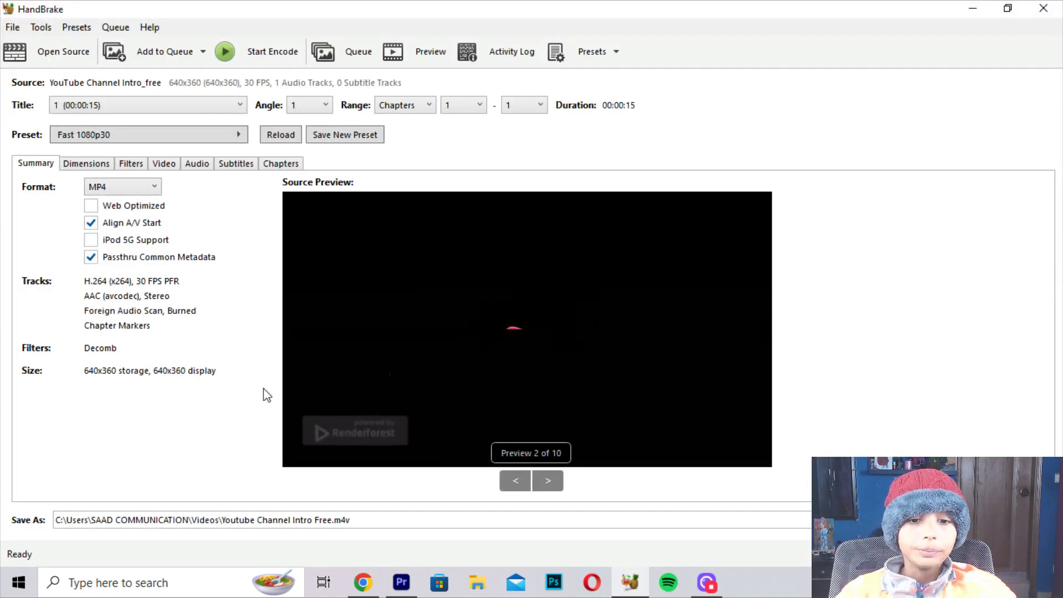
pyautogui.click(549, 482)
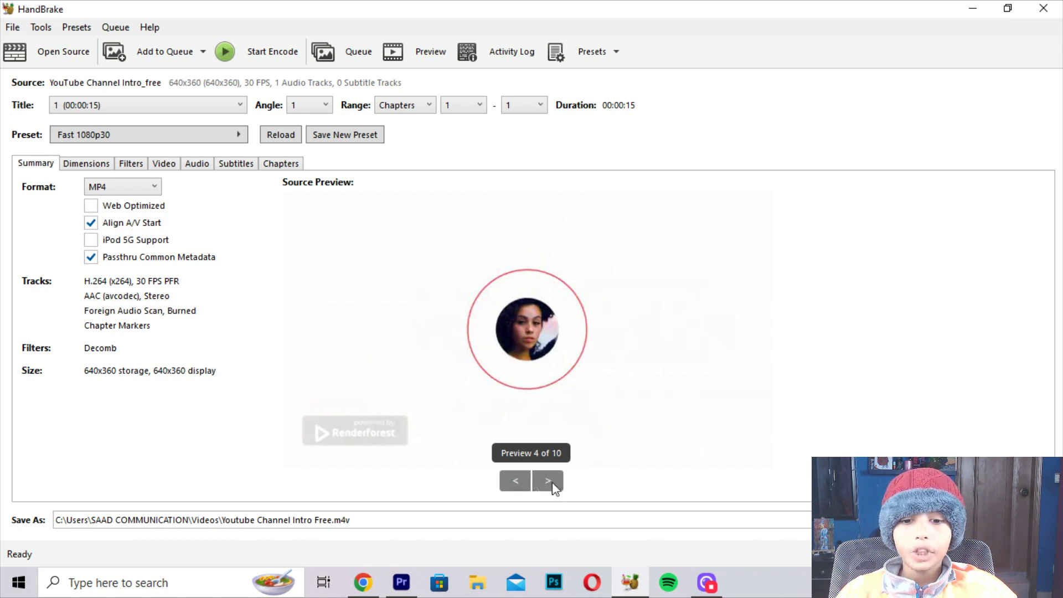
pyautogui.click(551, 483)
pyautogui.click(551, 483)
pyautogui.click(551, 483)
pyautogui.click(546, 482)
pyautogui.click(508, 482)
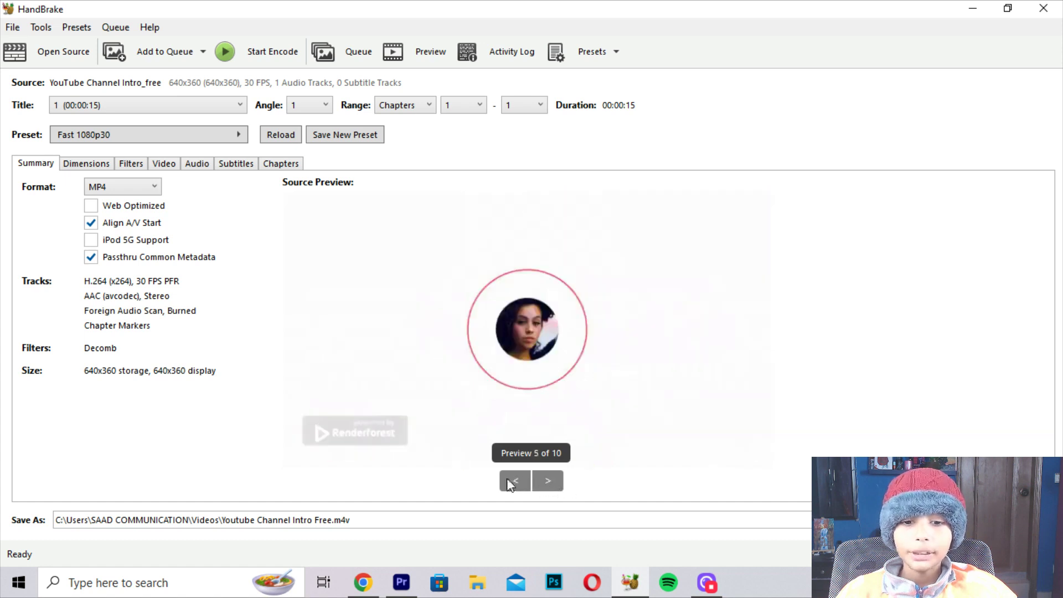
pyautogui.click(508, 481)
pyautogui.click(508, 482)
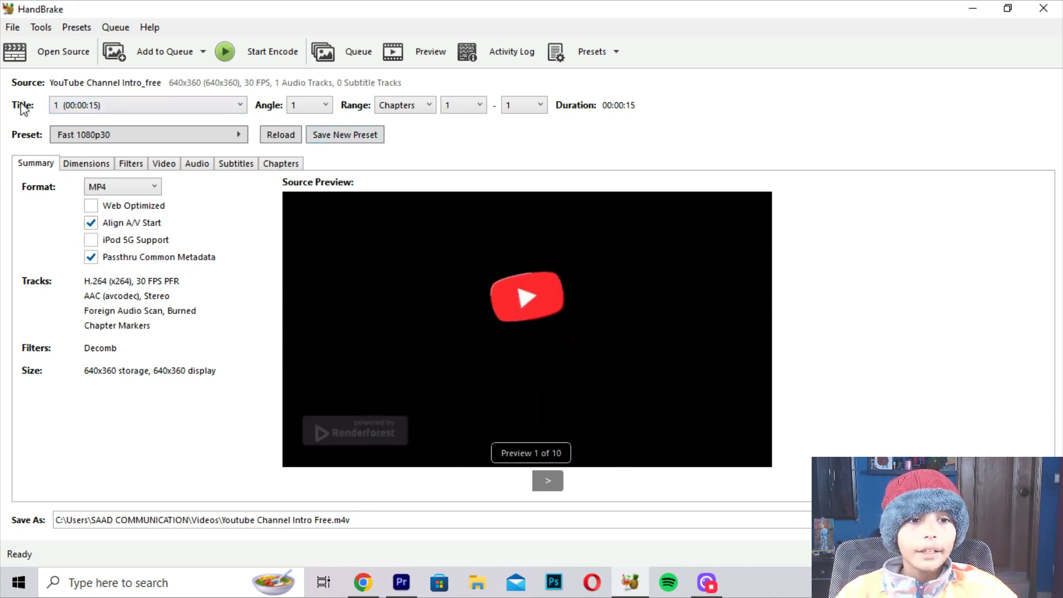
pyautogui.click(74, 165)
pyautogui.click(143, 165)
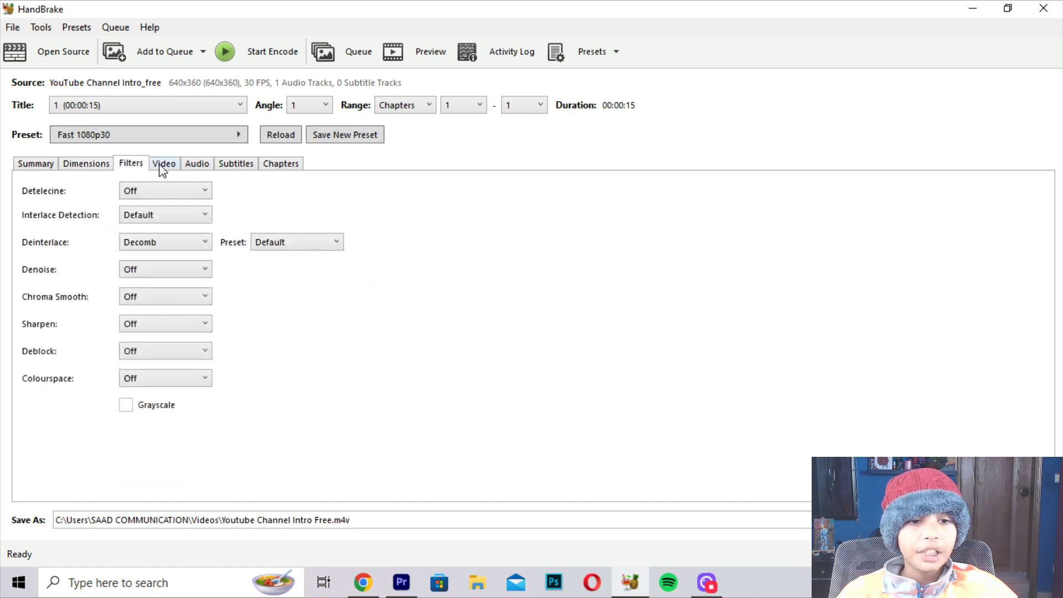
pyautogui.click(164, 165)
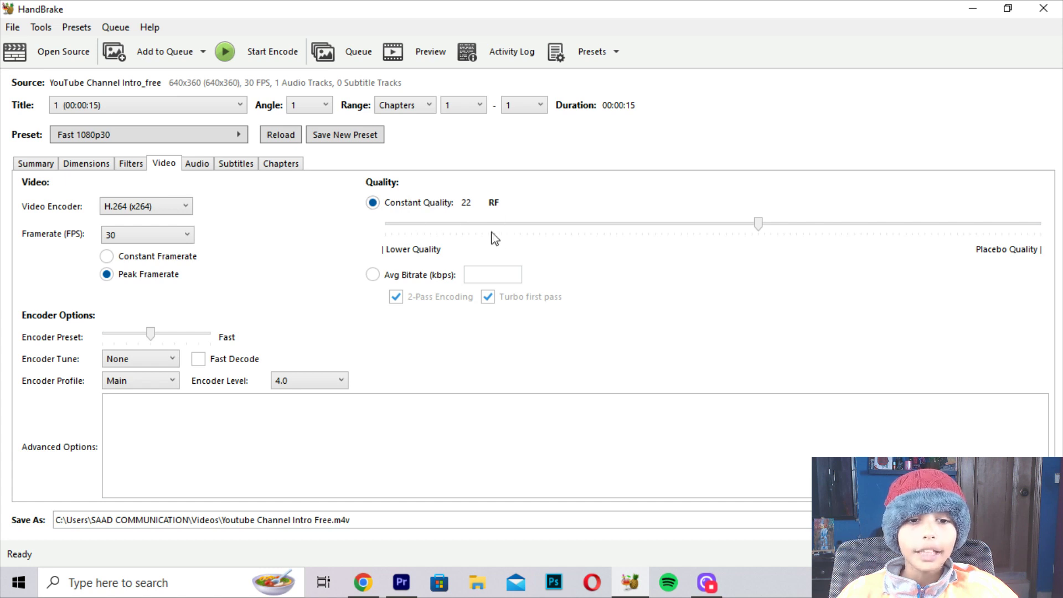
pyautogui.click(219, 165)
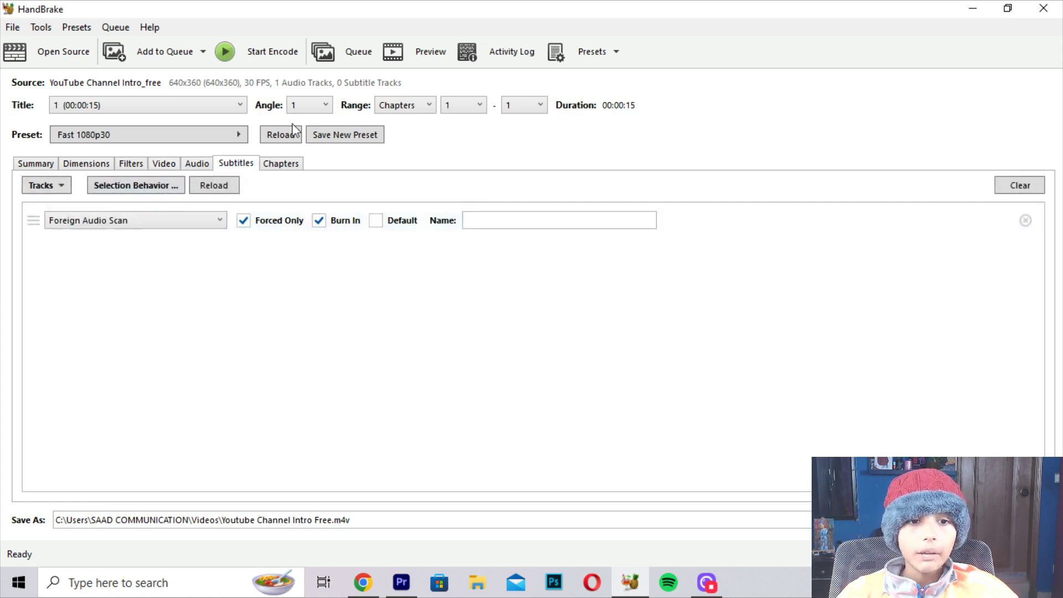
pyautogui.click(267, 165)
pyautogui.click(28, 164)
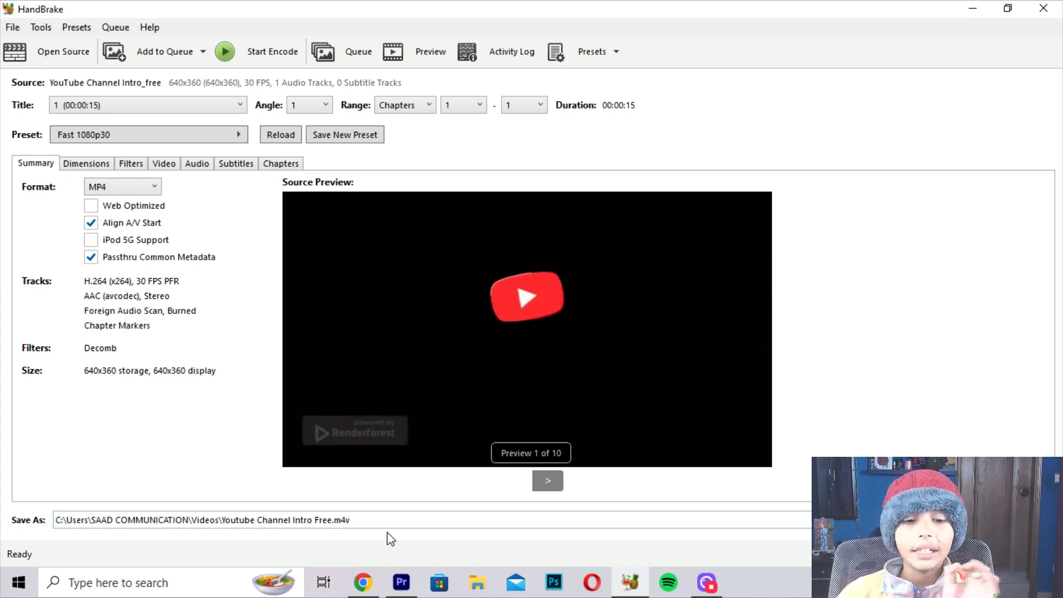
# Save the output as Youtube Channel Intro Free.mp4 on the Desktop and check the path.
pyautogui.click(396, 520)
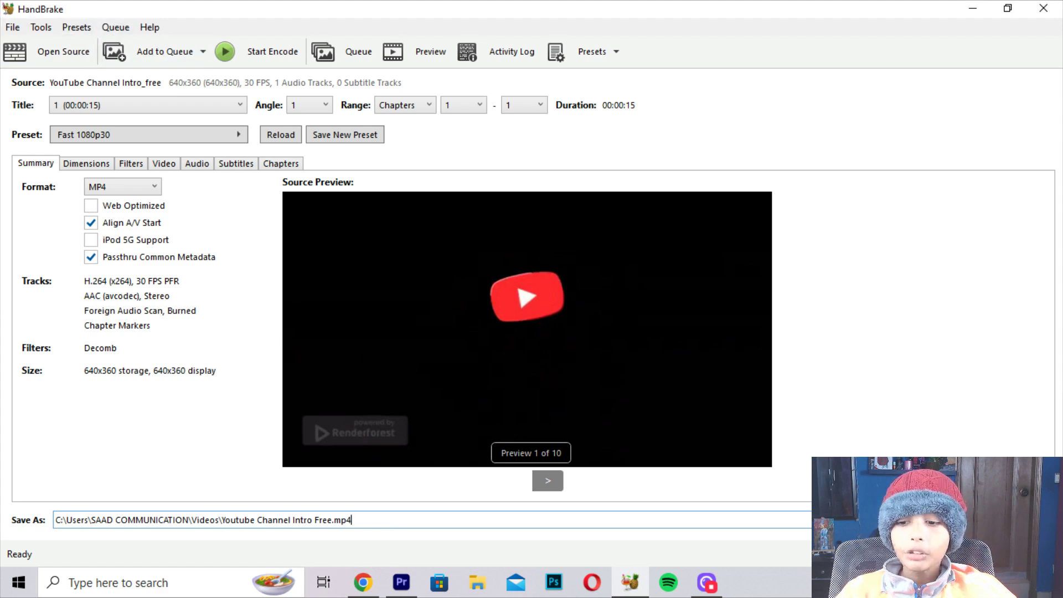
pyautogui.click(1041, 520)
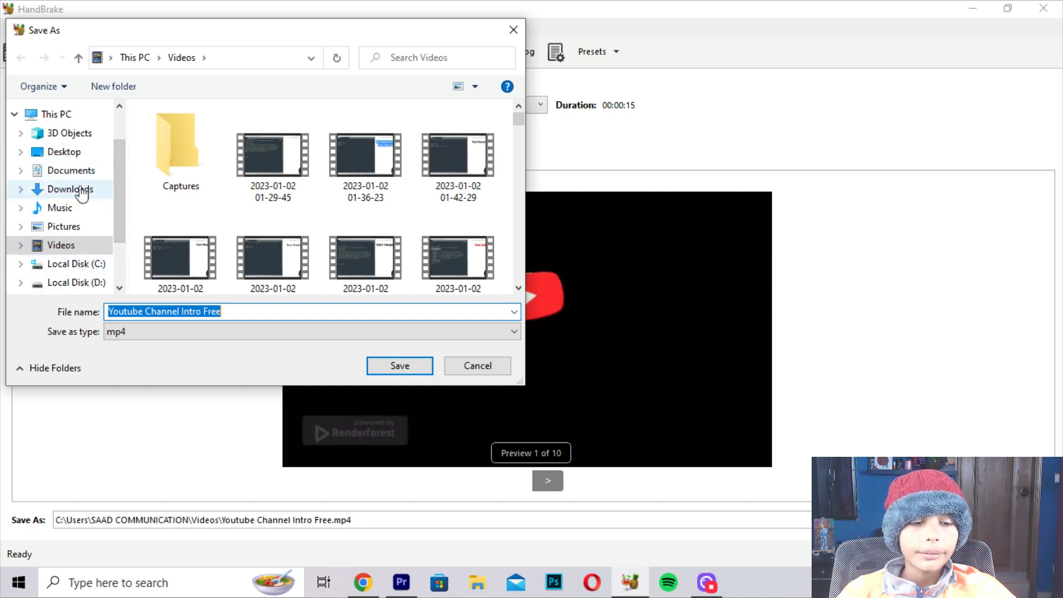
pyautogui.click(64, 151)
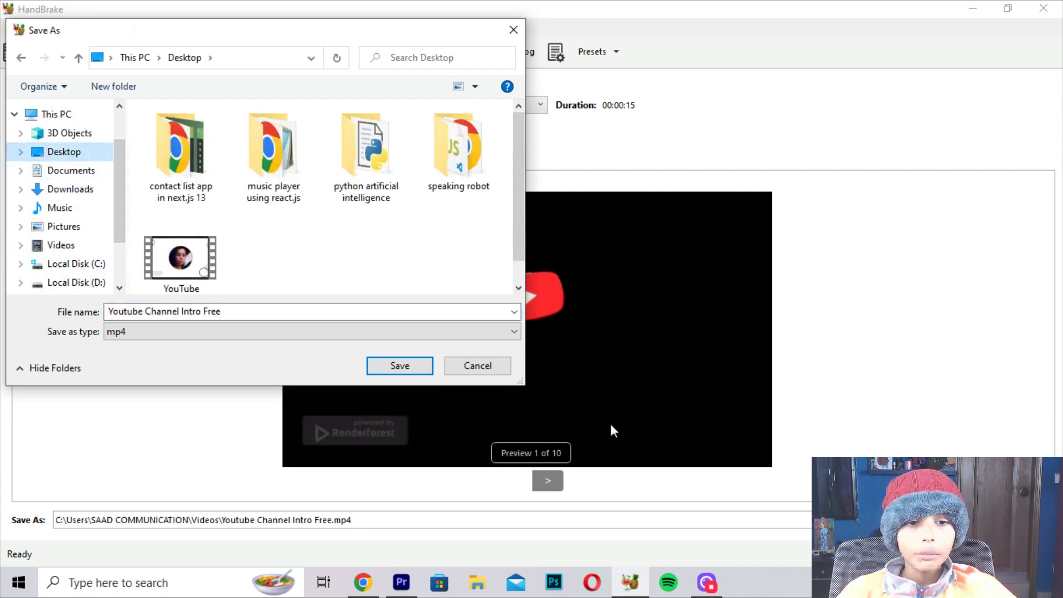
pyautogui.click(400, 366)
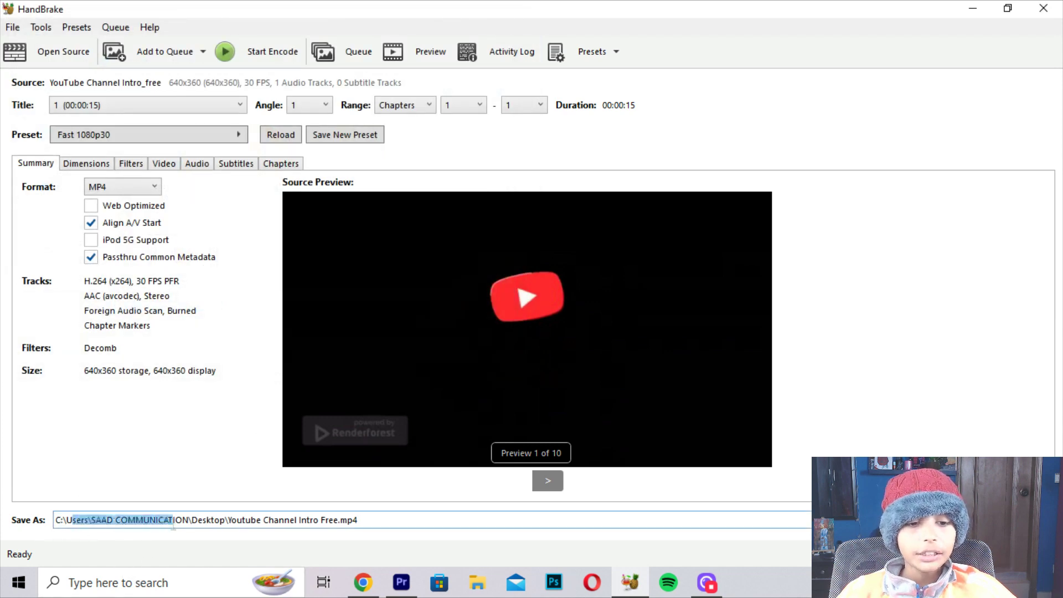
pyautogui.click(225, 519)
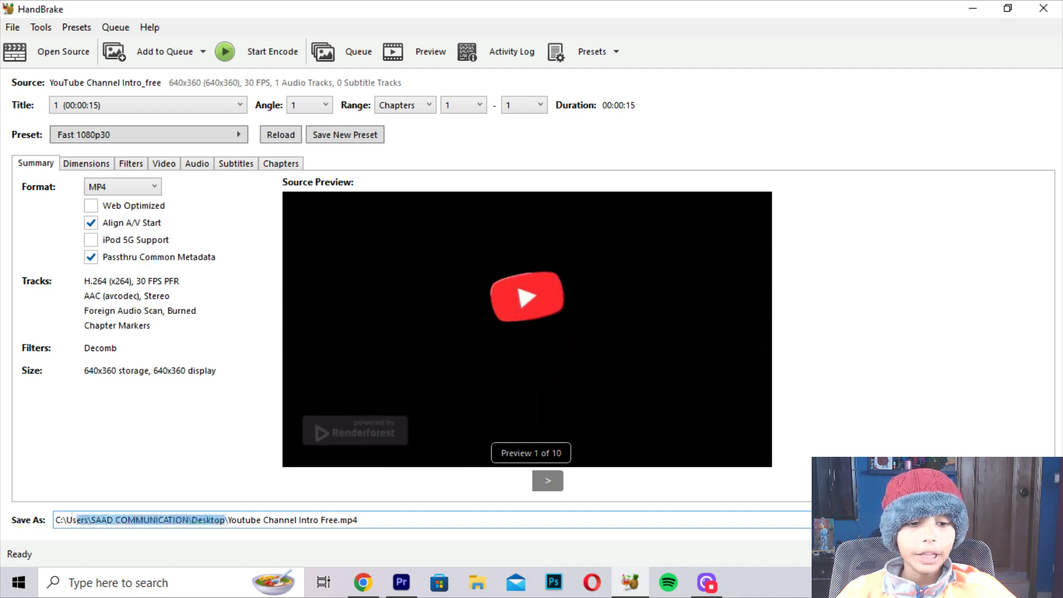
pyautogui.click(317, 520)
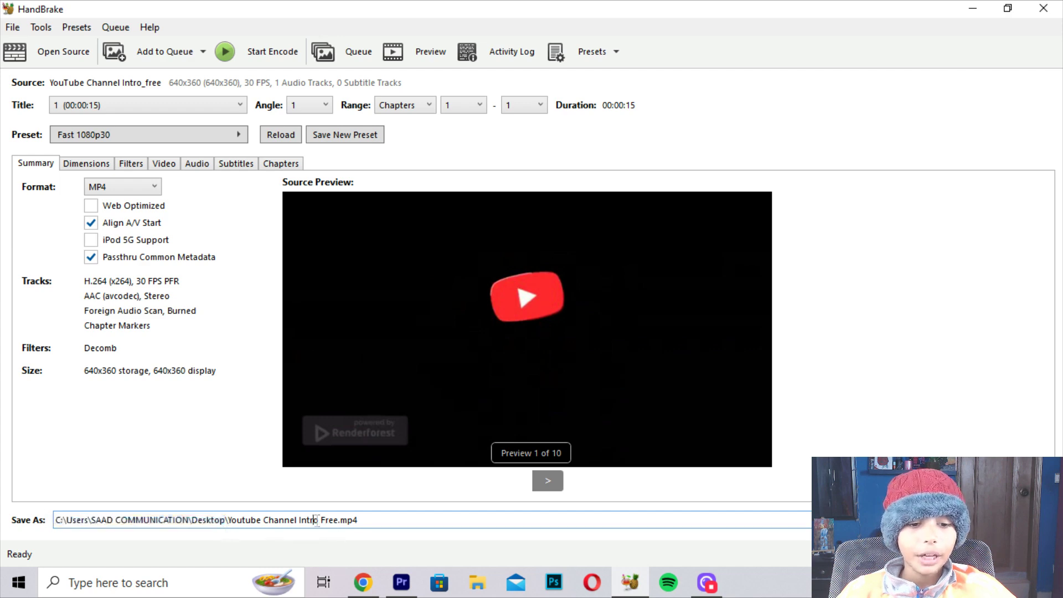
pyautogui.click(256, 589)
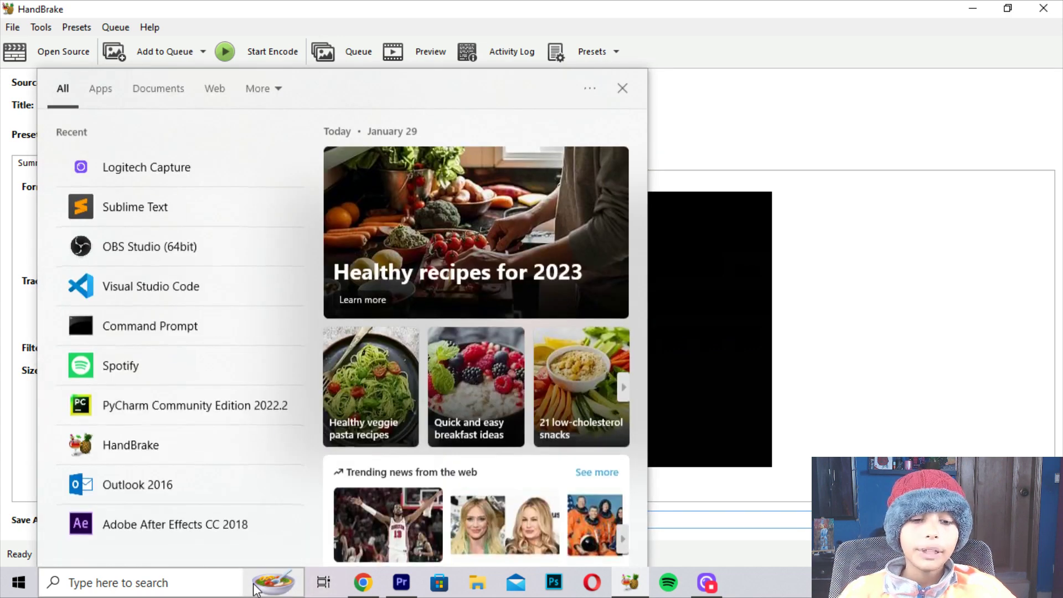
pyautogui.click(255, 589)
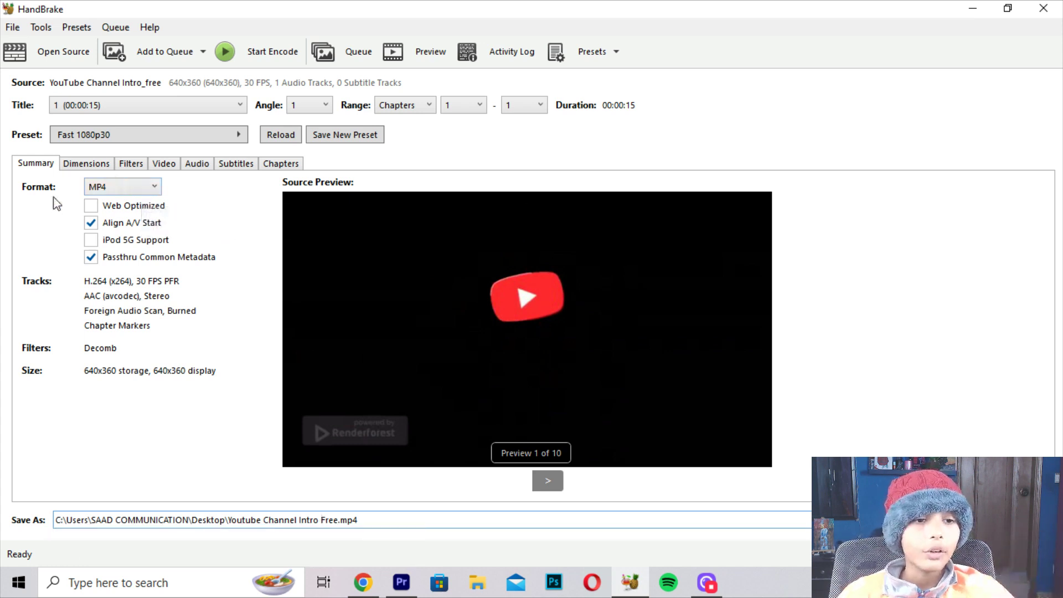
# Keep MP4 format, encode the intro to the Desktop, then minimize HandBrake.
pyautogui.click(109, 192)
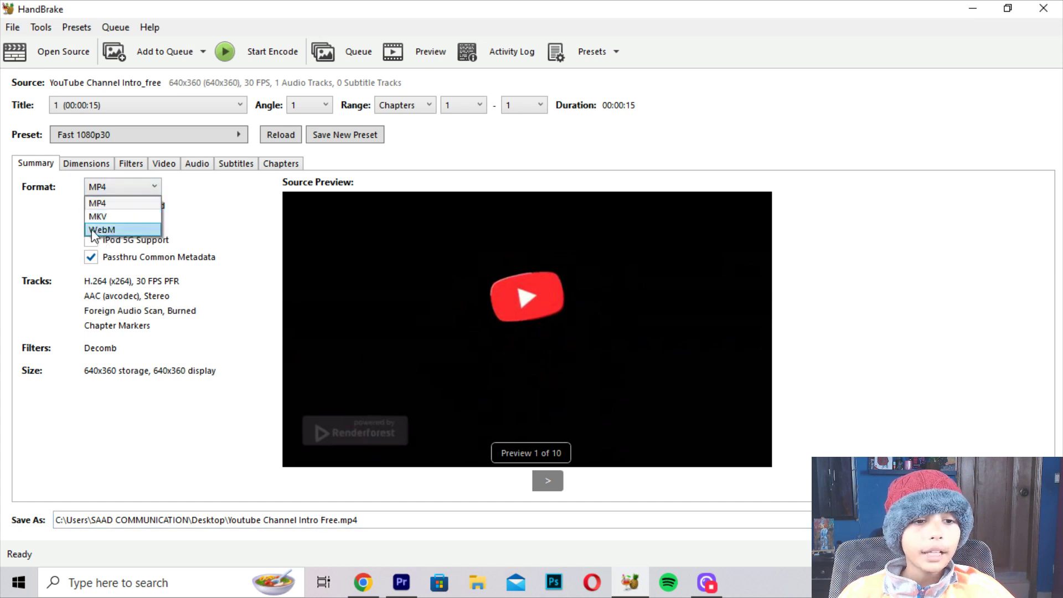
pyautogui.click(112, 200)
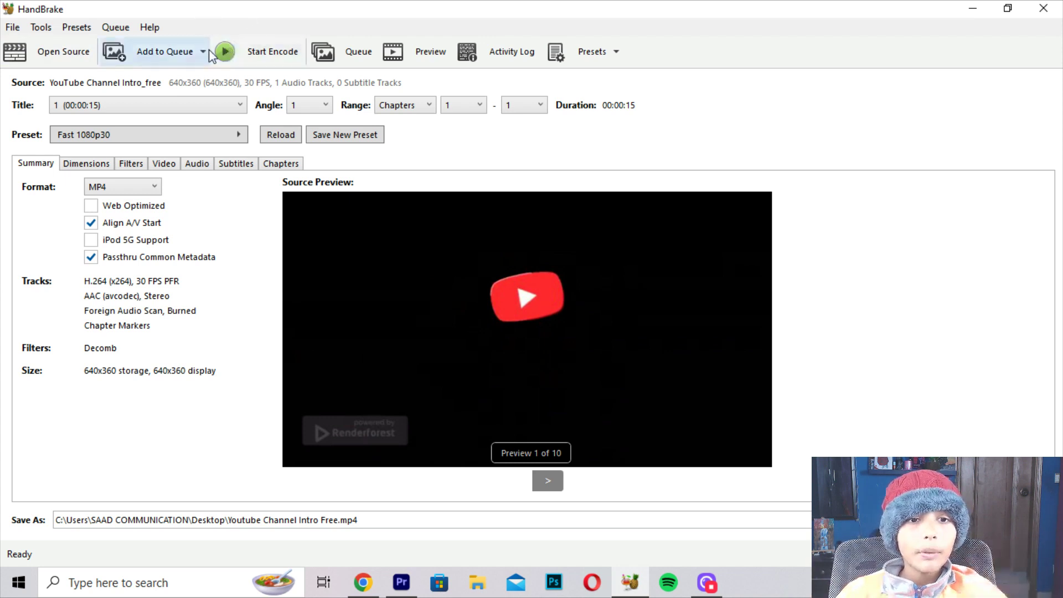
pyautogui.click(260, 52)
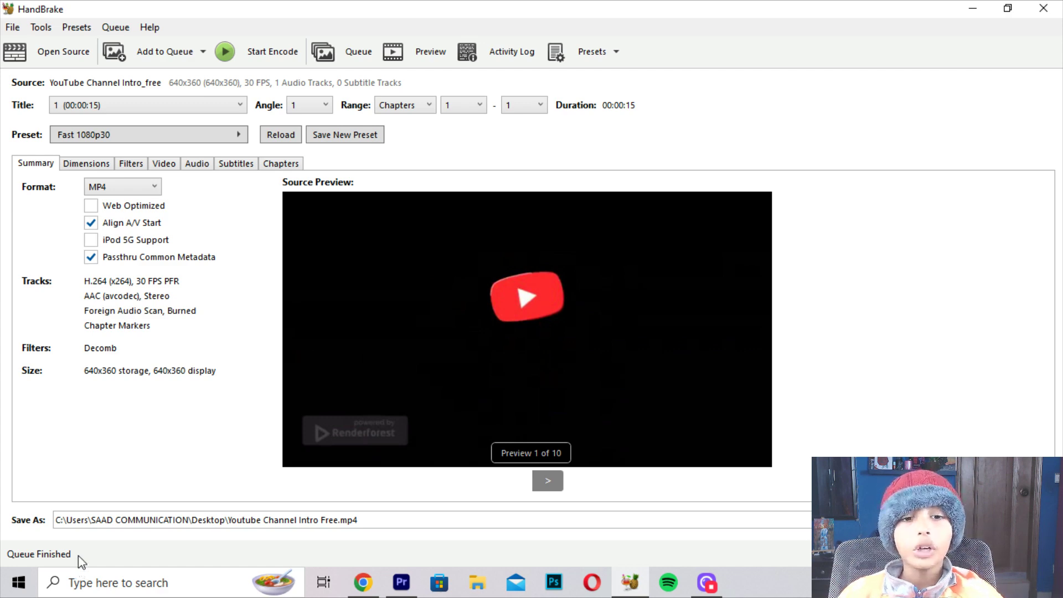
pyautogui.click(630, 583)
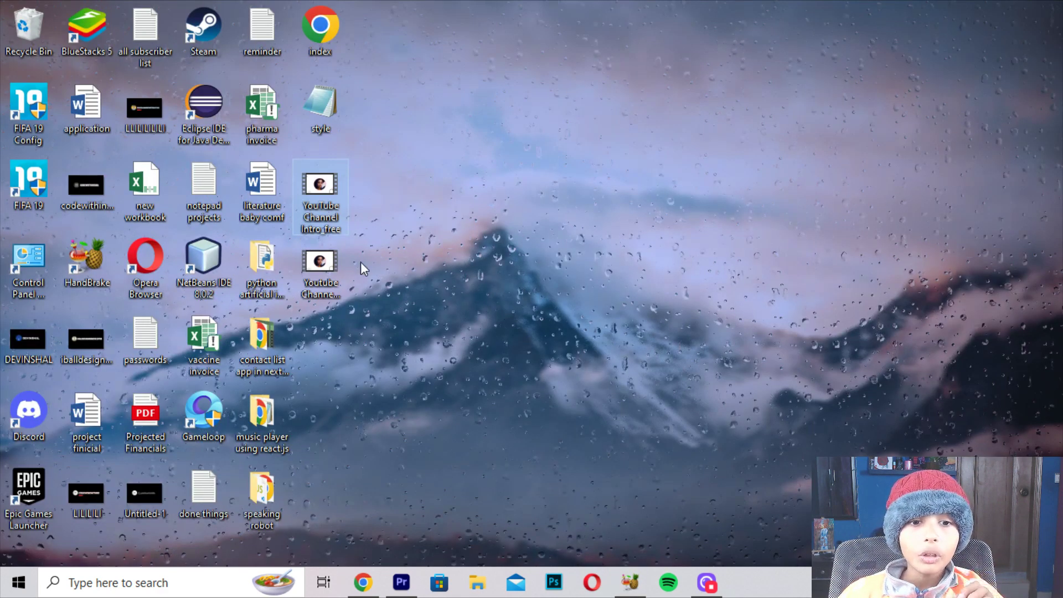
# Move the original intro beside the new file and check its 1.34 MB size.
pyautogui.moveTo(328, 204); pyautogui.dragTo(386, 280)
pyautogui.rightClick(401, 281)
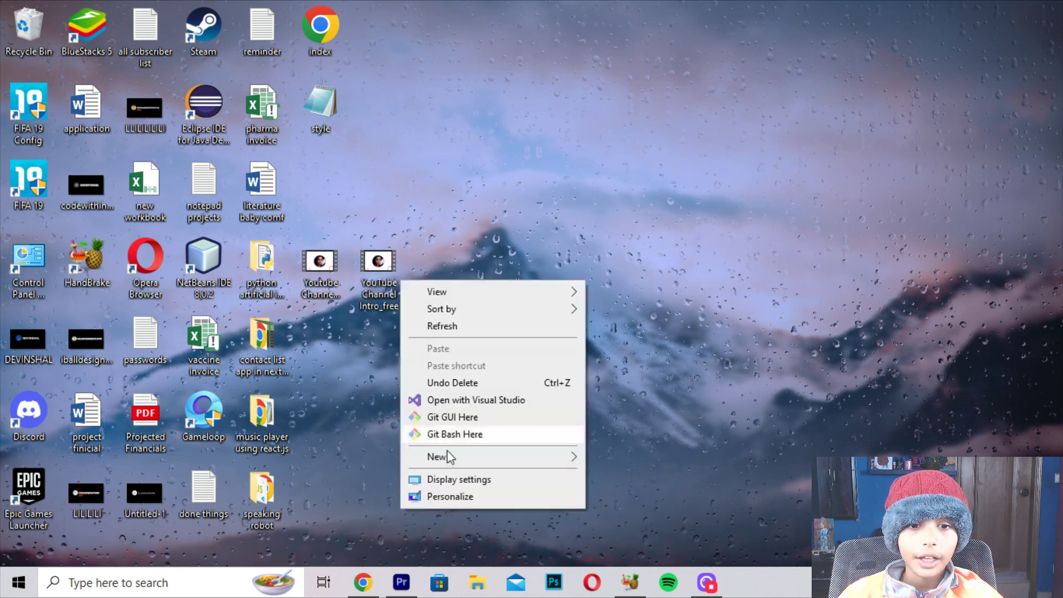
pyautogui.click(389, 295)
pyautogui.rightClick(371, 282)
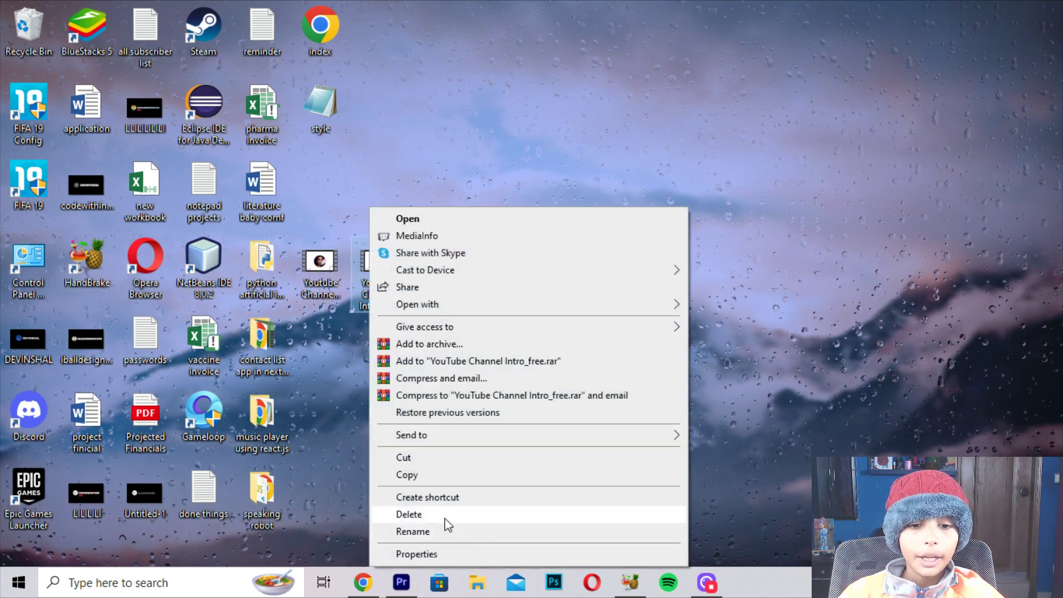
pyautogui.click(437, 554)
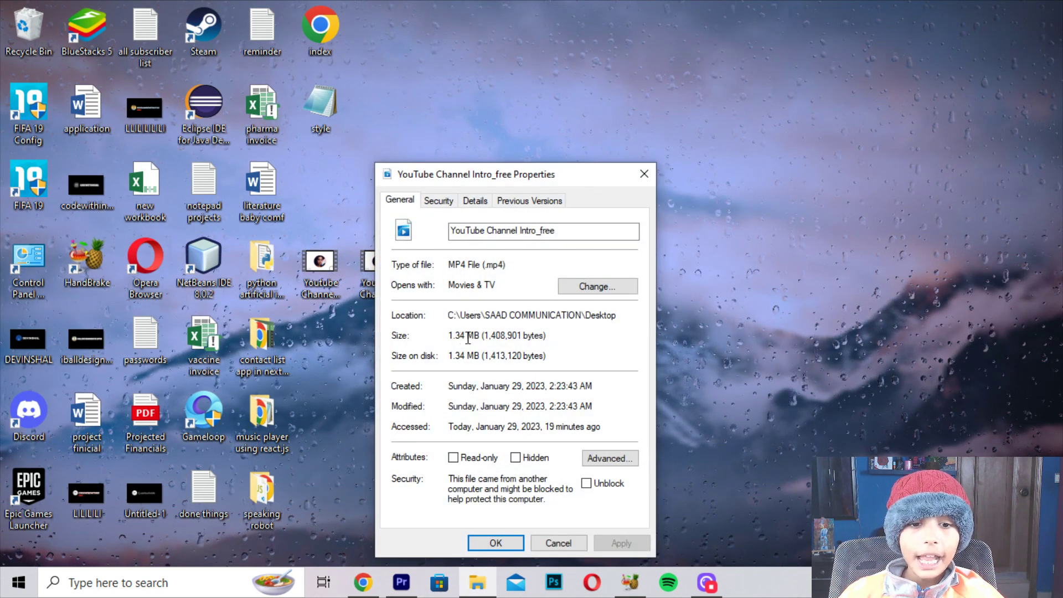
pyautogui.moveTo(475, 336); pyautogui.dragTo(445, 325)
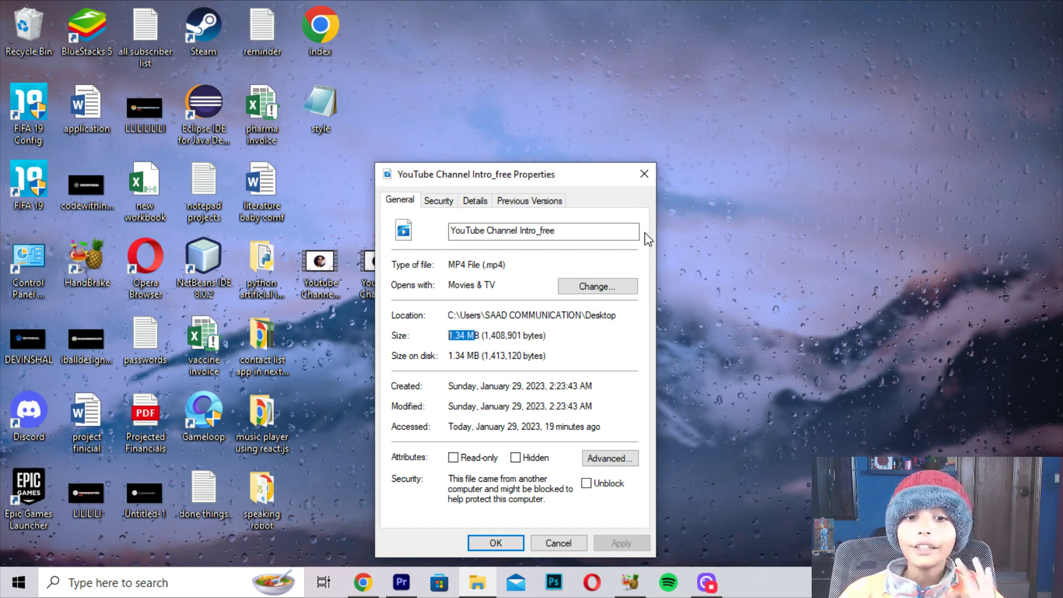
pyautogui.click(644, 173)
# Check the new encode's 1.07 MB size in Properties, then restore HandBrake.
pyautogui.rightClick(324, 277)
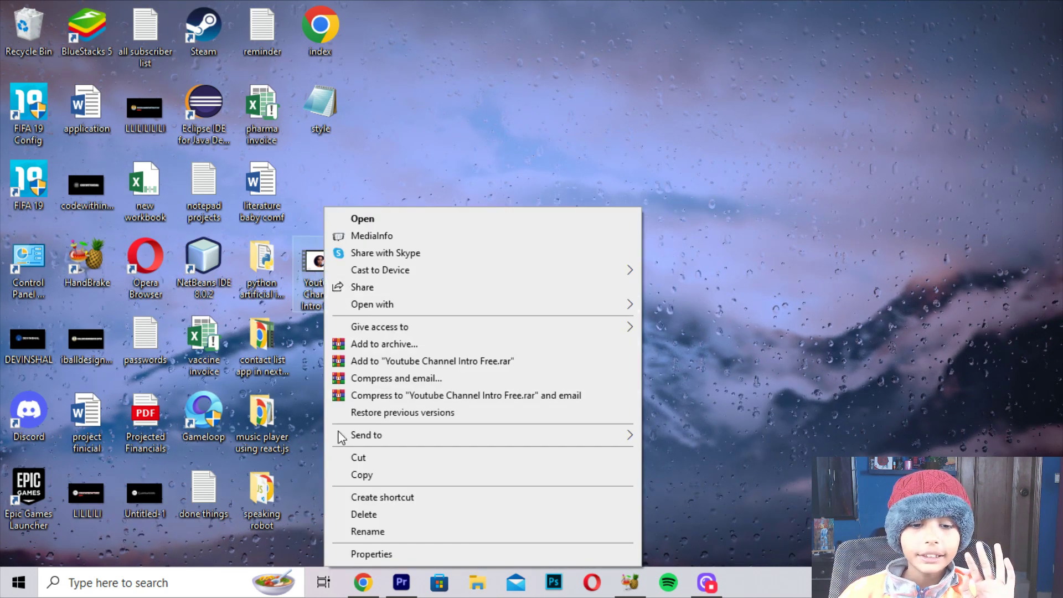
pyautogui.click(372, 555)
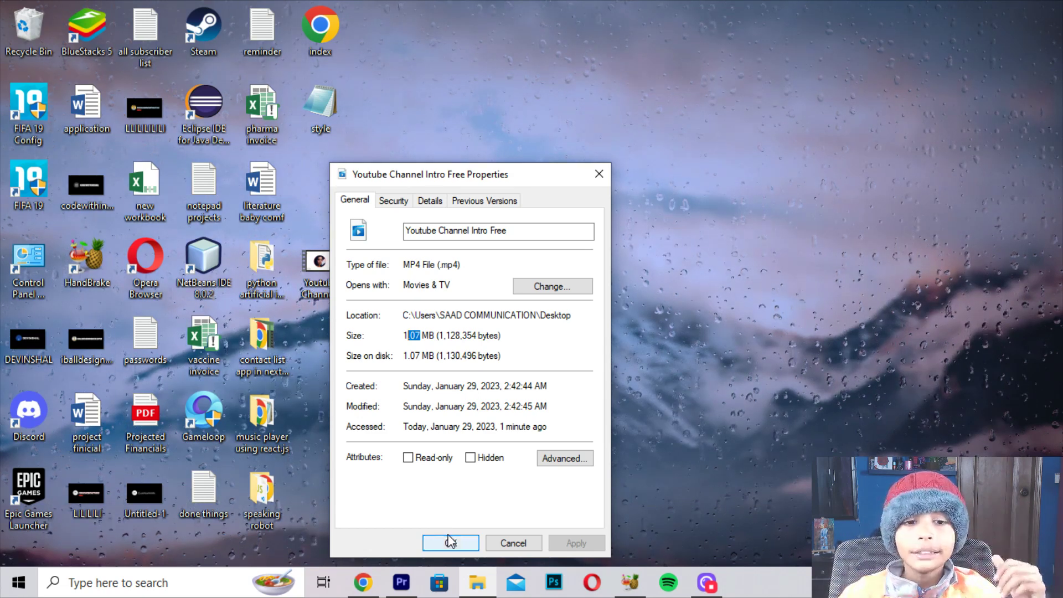
pyautogui.click(450, 542)
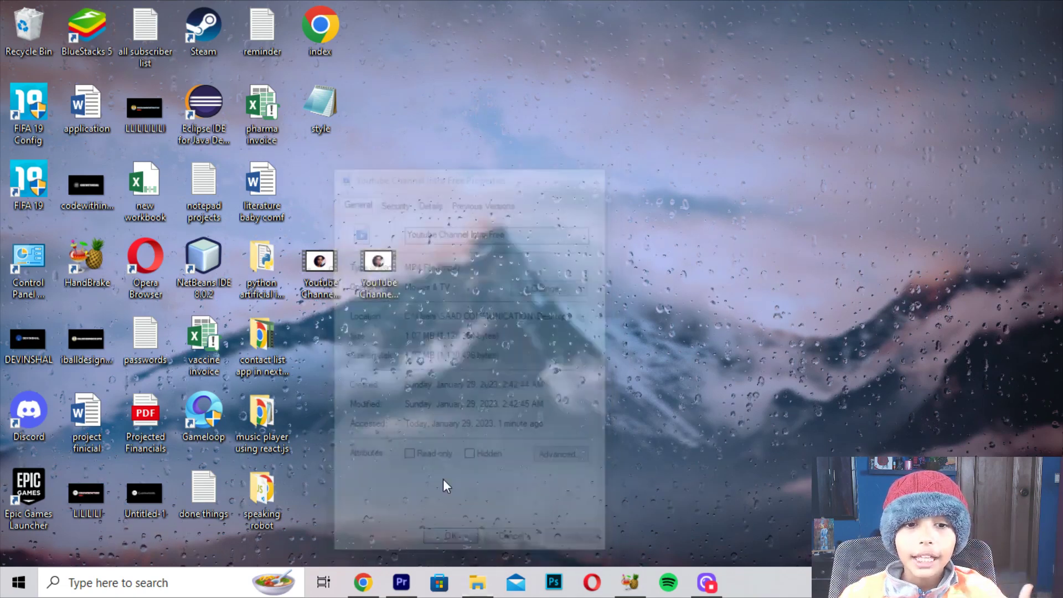
pyautogui.rightClick(319, 267)
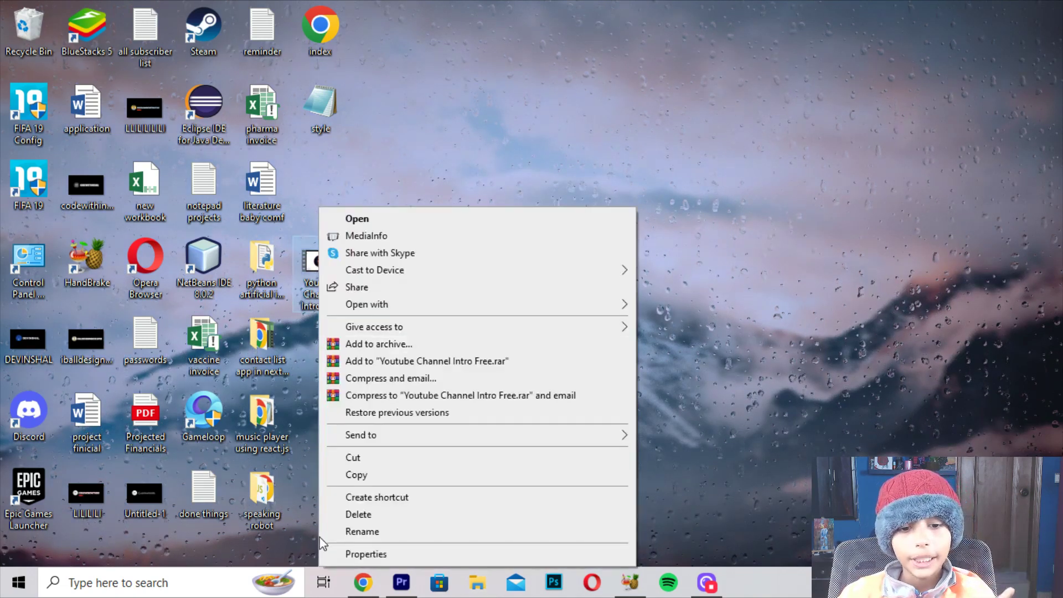
pyautogui.click(362, 554)
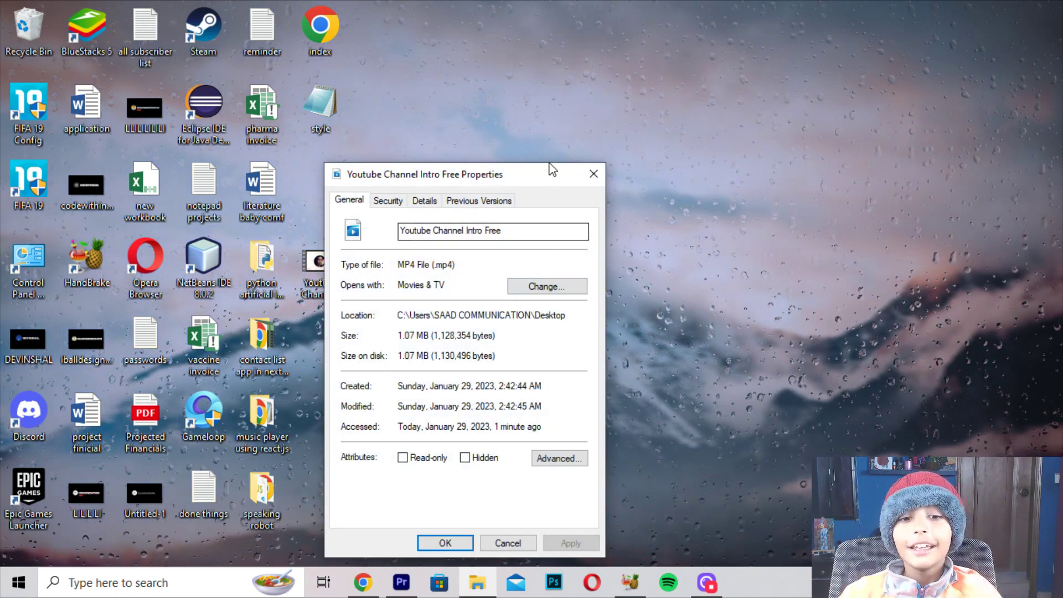
pyautogui.click(590, 174)
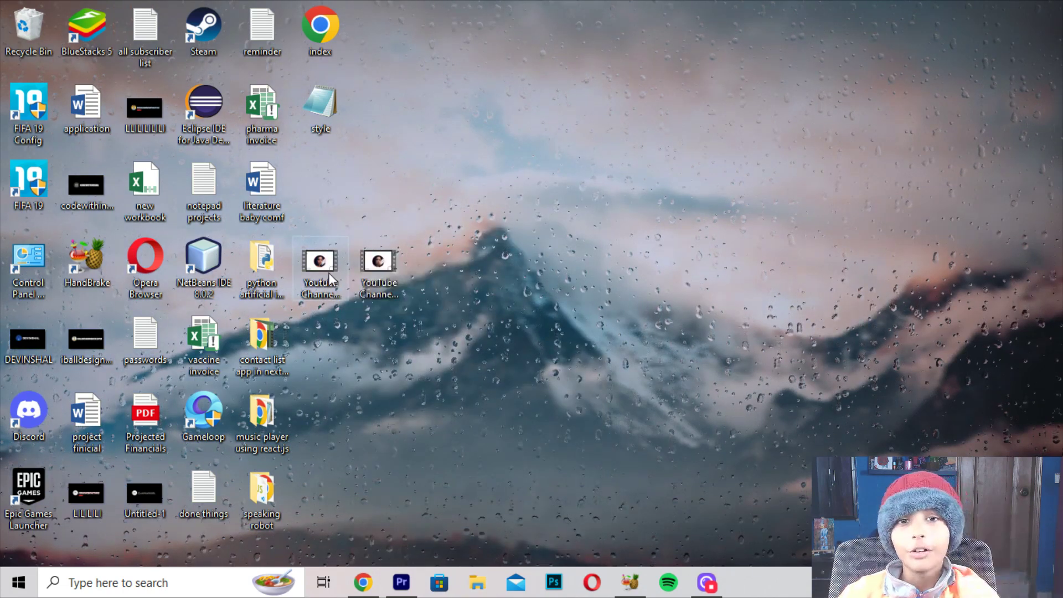
pyautogui.moveTo(331, 279); pyautogui.dragTo(634, 588)
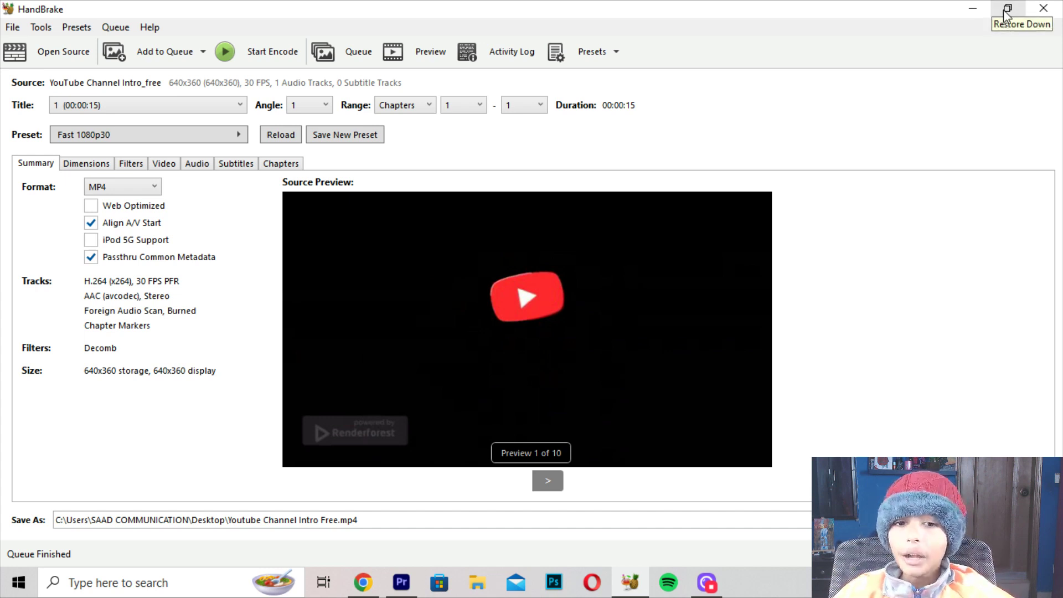
pyautogui.click(986, 7)
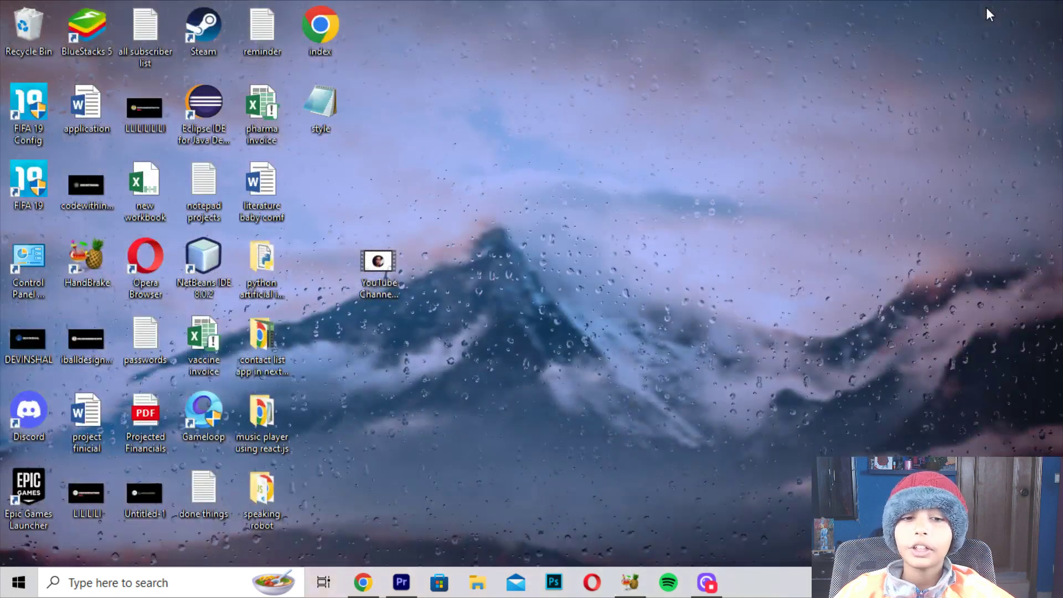
pyautogui.rightClick(557, 50)
pyautogui.click(579, 95)
pyautogui.rightClick(603, 7)
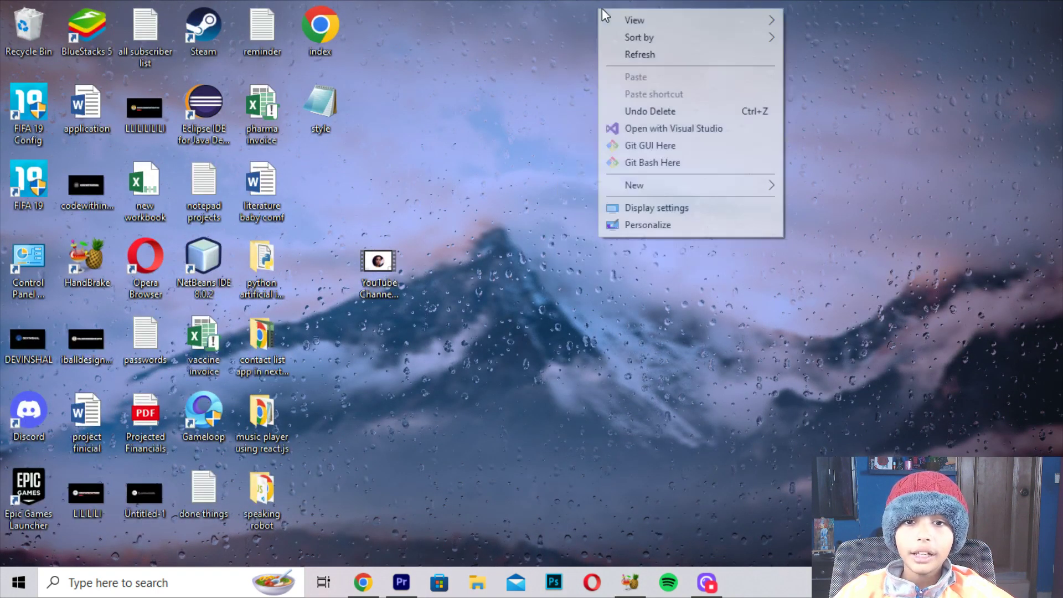
pyautogui.click(632, 52)
pyautogui.rightClick(692, 8)
pyautogui.click(727, 50)
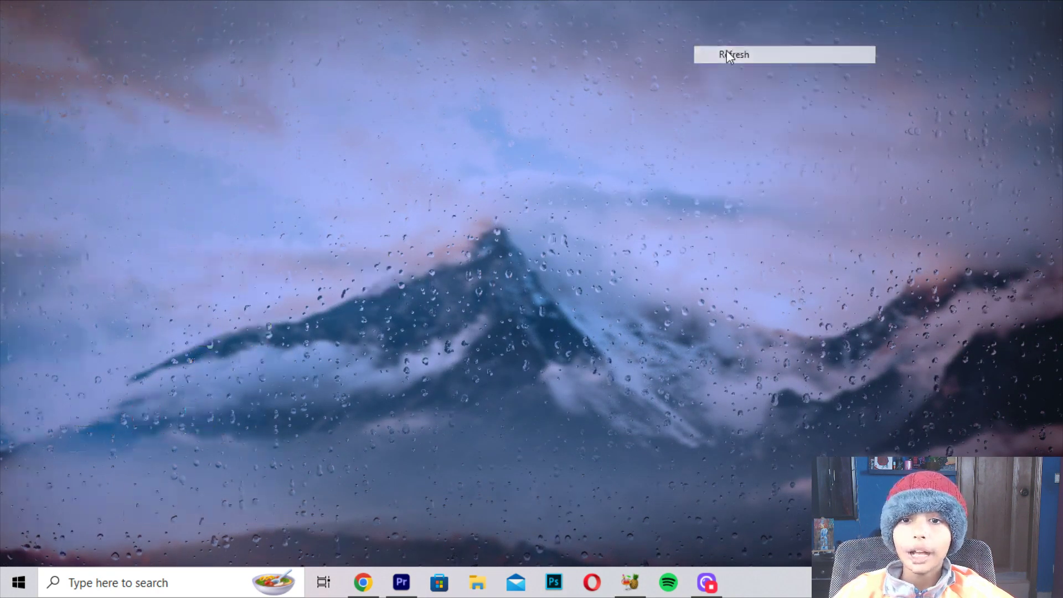
pyautogui.rightClick(660, 2)
pyautogui.click(759, 47)
pyautogui.rightClick(879, 1)
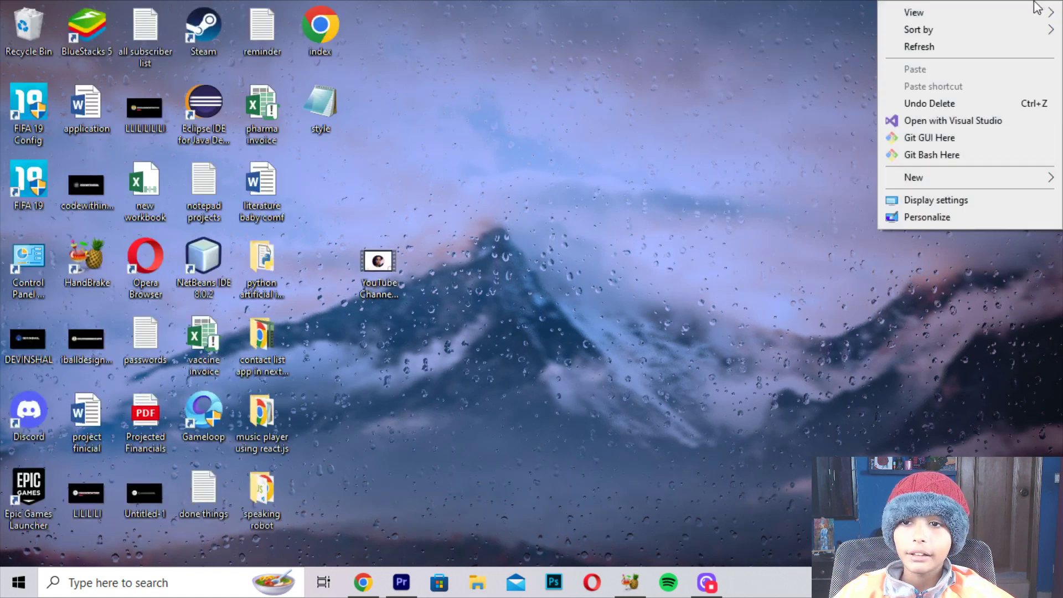
pyautogui.click(995, 49)
pyautogui.rightClick(696, 1)
pyautogui.click(771, 50)
pyautogui.rightClick(702, 2)
pyautogui.click(766, 47)
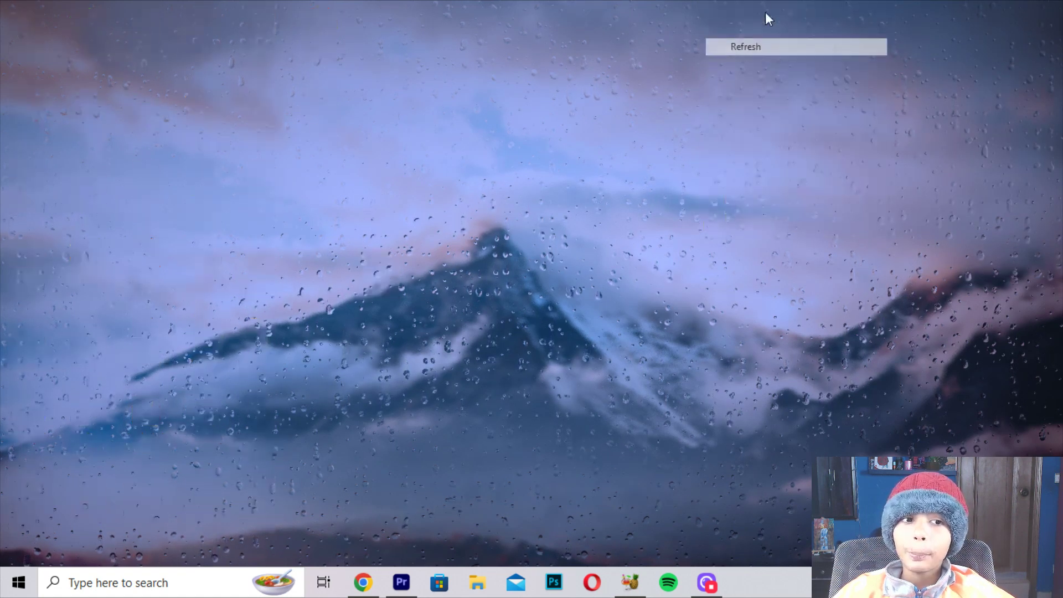
pyautogui.rightClick(774, 1)
pyautogui.click(792, 48)
pyautogui.rightClick(740, 8)
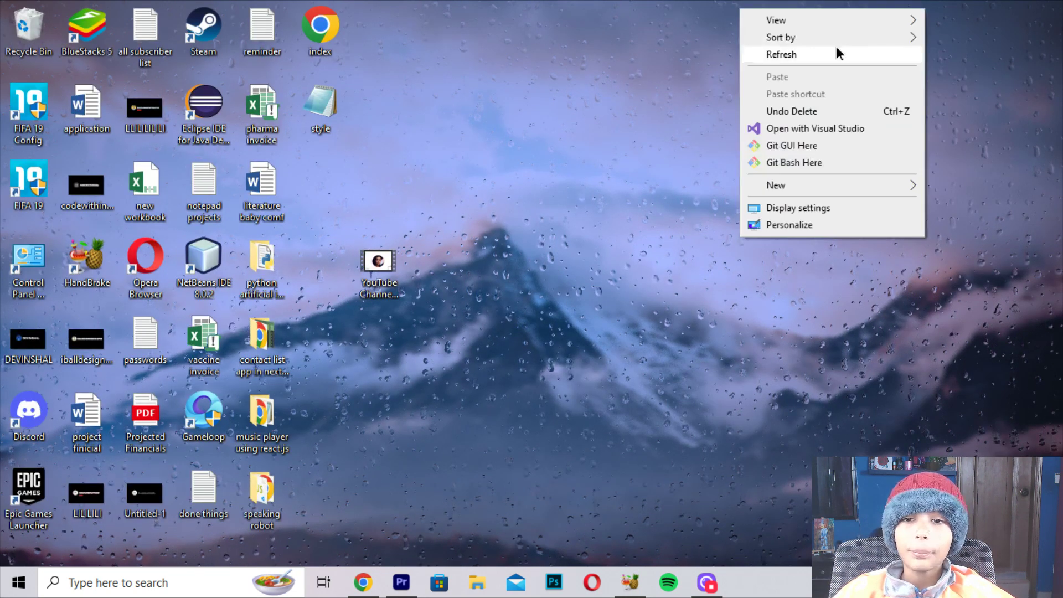
pyautogui.click(837, 47)
pyautogui.rightClick(824, 1)
pyautogui.click(859, 49)
pyautogui.rightClick(730, 1)
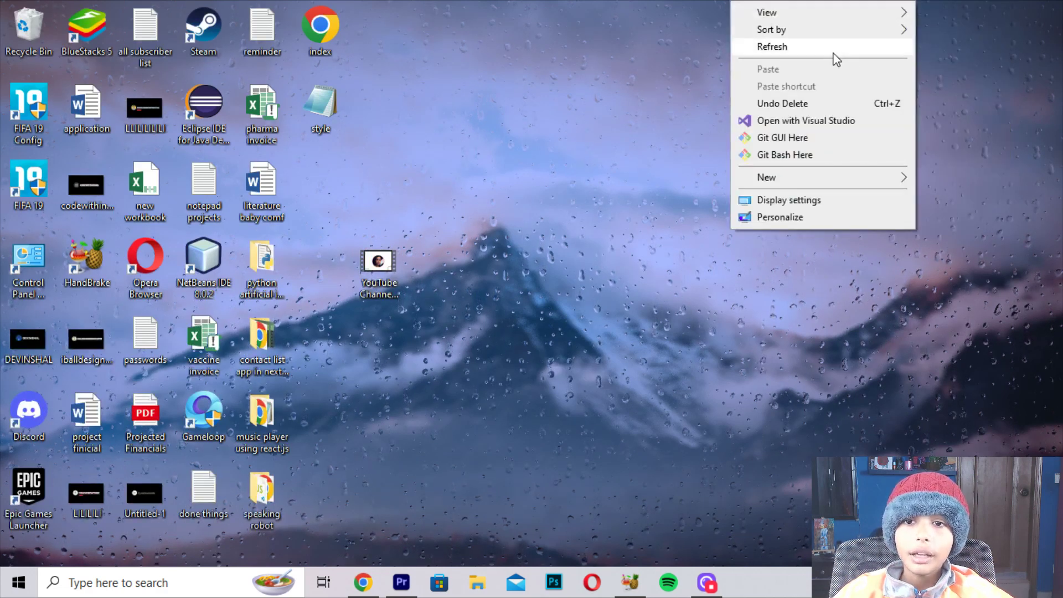
pyautogui.click(833, 49)
pyautogui.rightClick(812, 2)
pyautogui.click(831, 48)
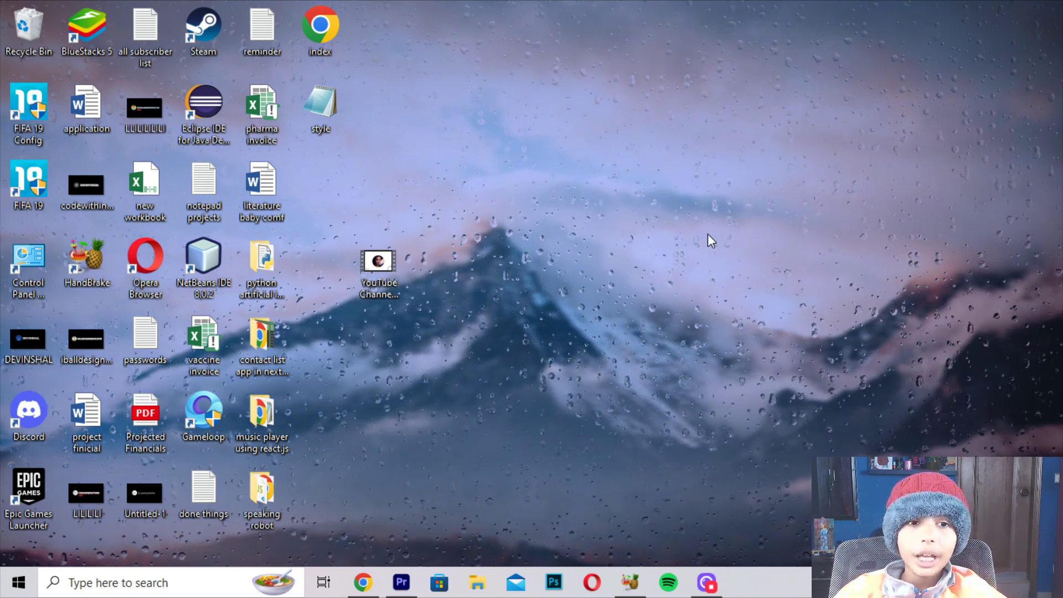
pyautogui.rightClick(70, 250)
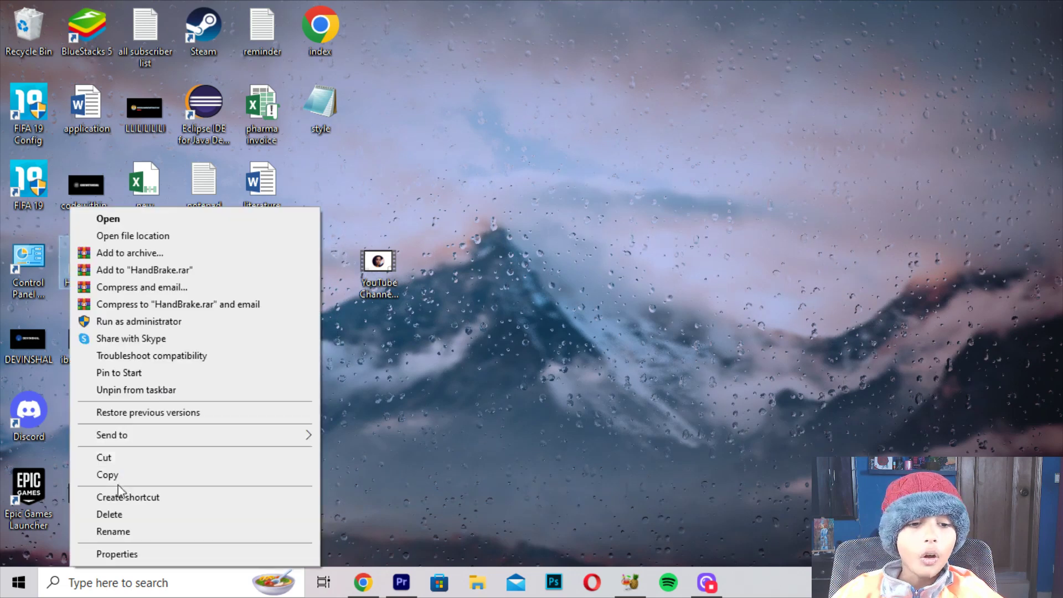
pyautogui.click(108, 552)
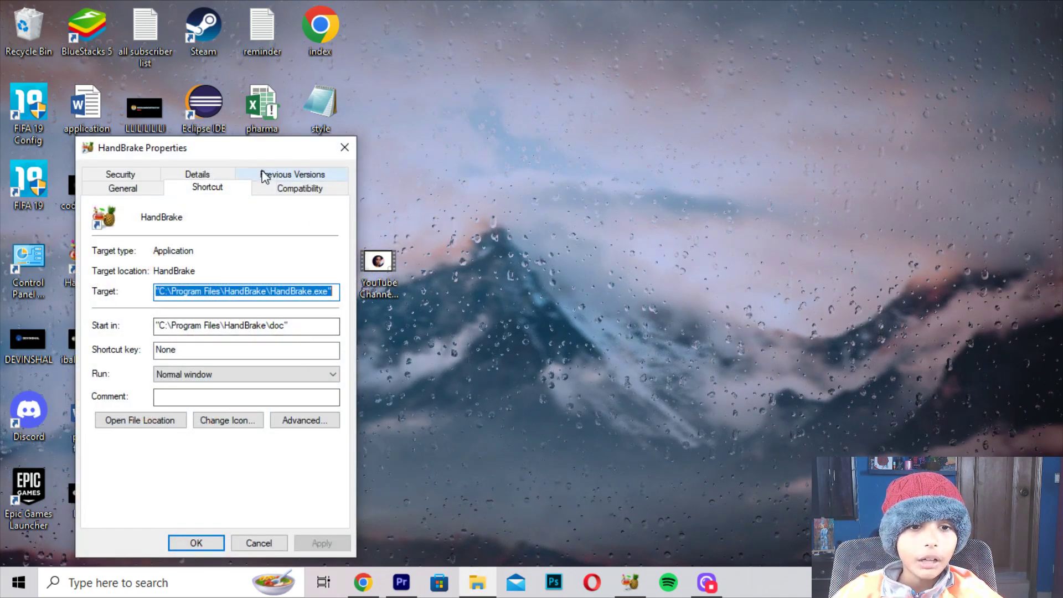
pyautogui.click(300, 188)
pyautogui.click(293, 173)
pyautogui.moveTo(166, 147); pyautogui.dragTo(162, 168)
pyautogui.click(199, 196)
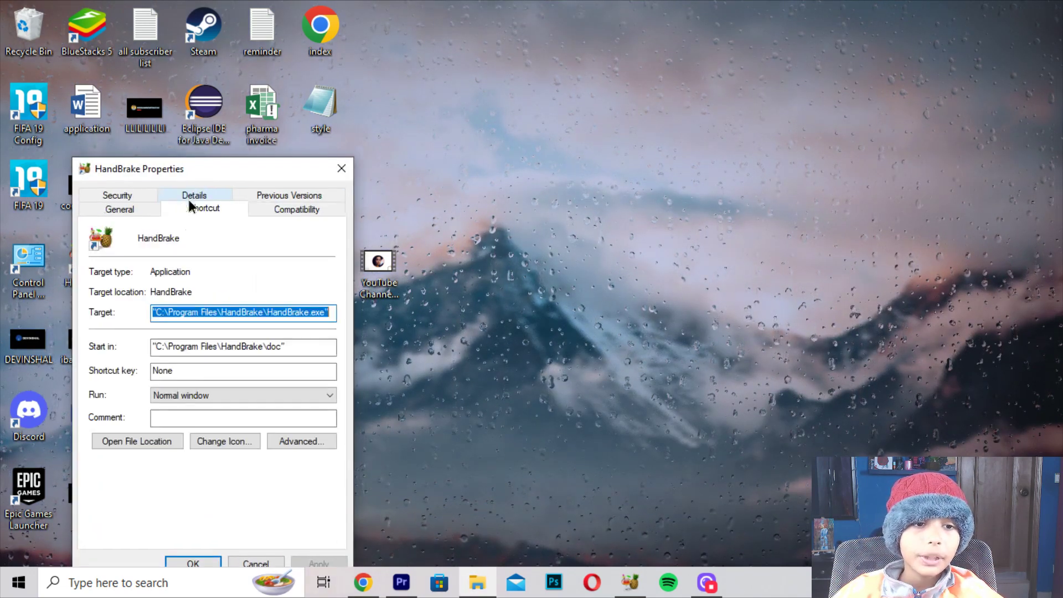
pyautogui.click(143, 198)
pyautogui.click(183, 209)
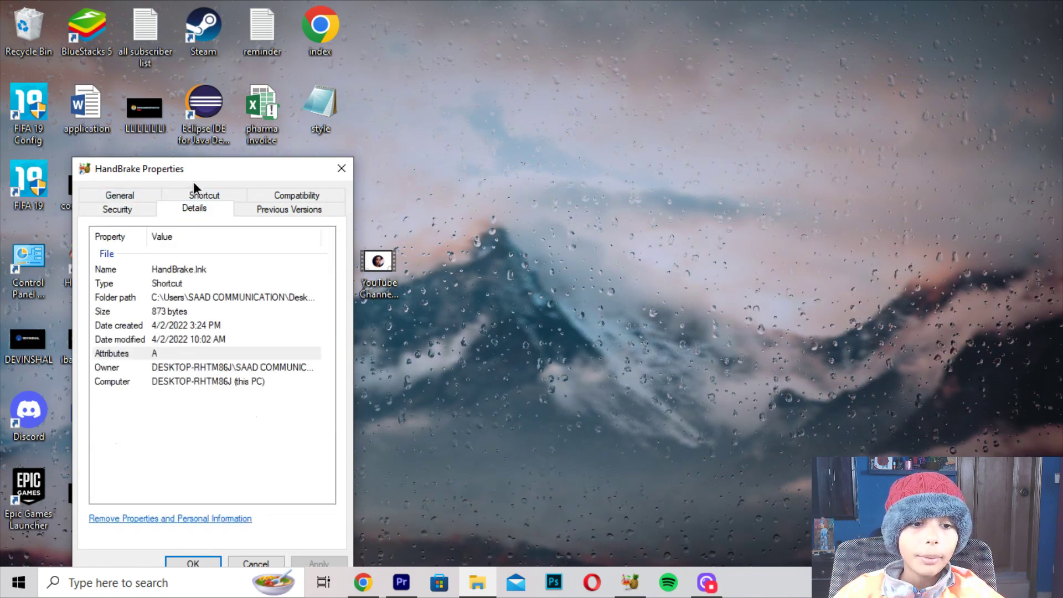
pyautogui.click(266, 209)
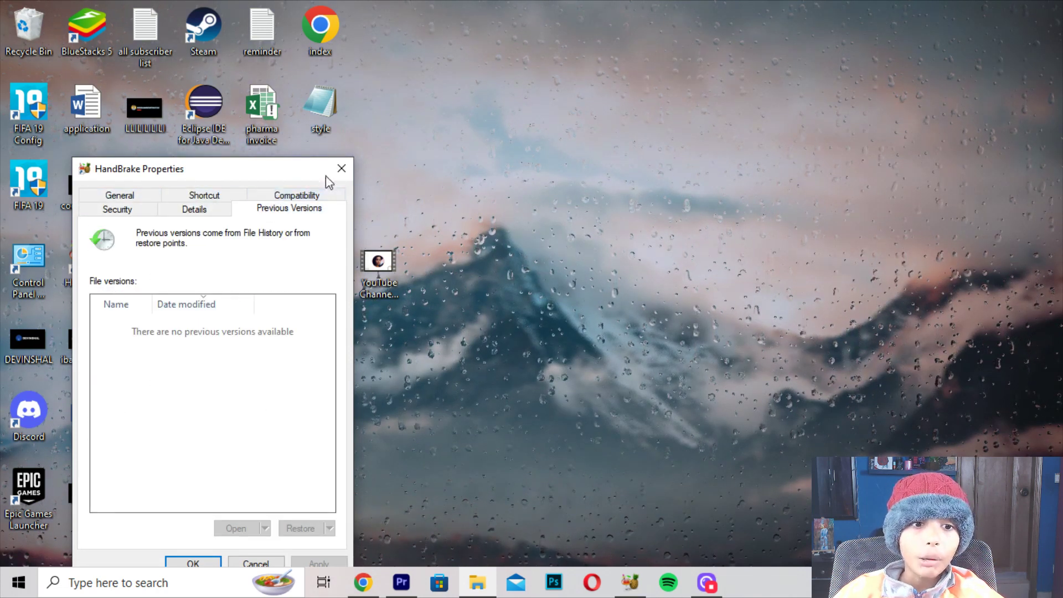
pyautogui.click(341, 169)
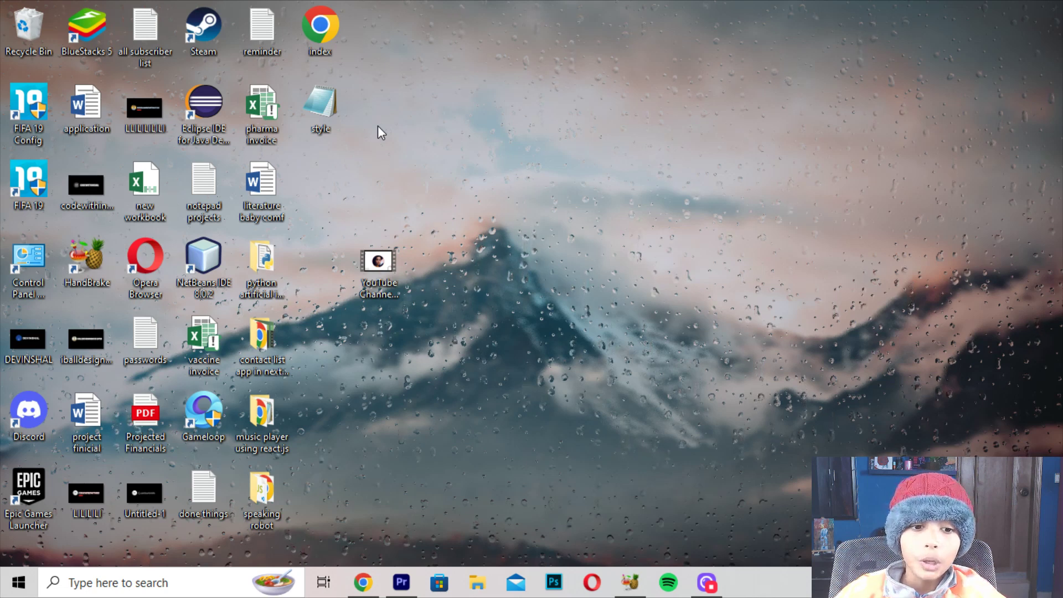